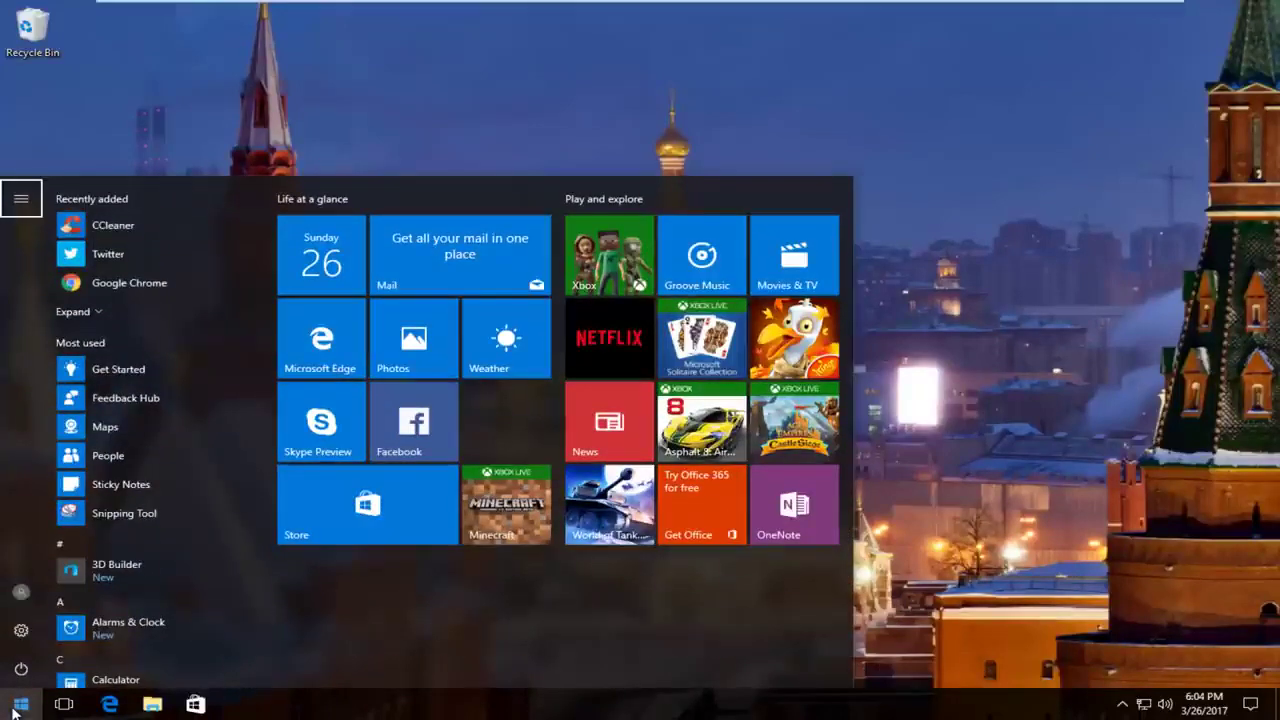
- Search the Start menu for 'service'
left_click(16, 708)
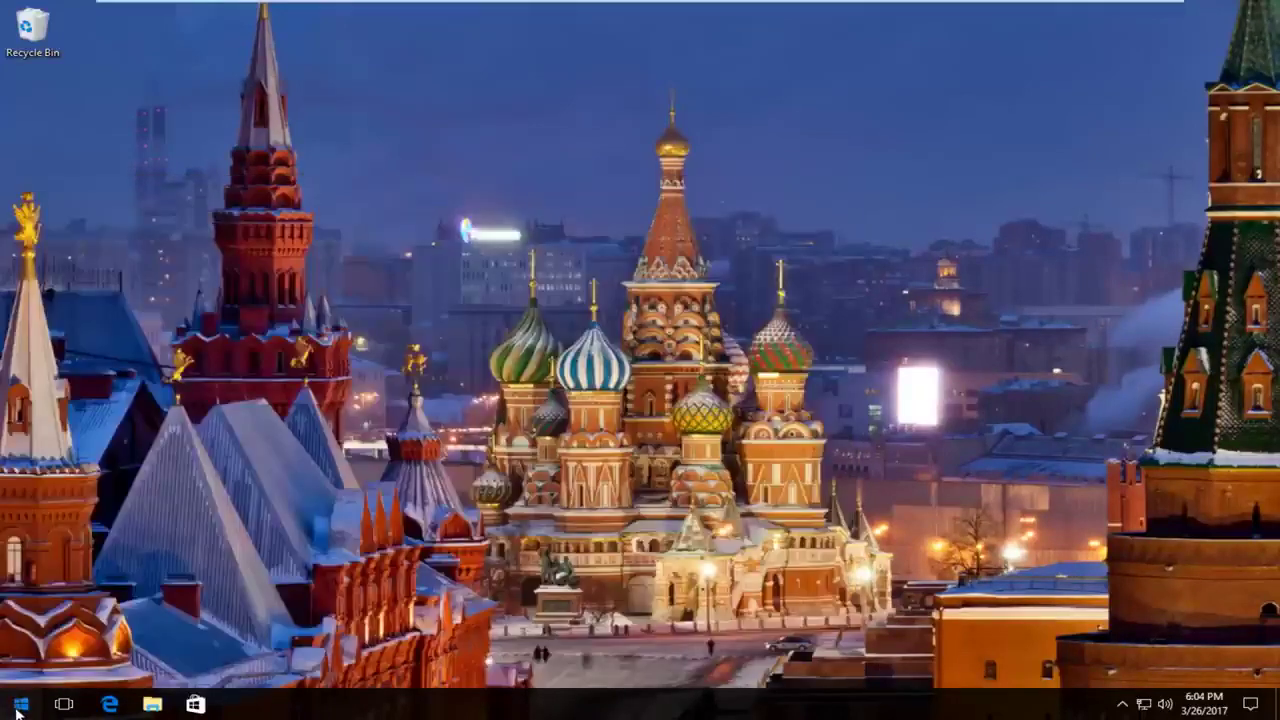
left_click(16, 708)
left_click(16, 708)
type("s")
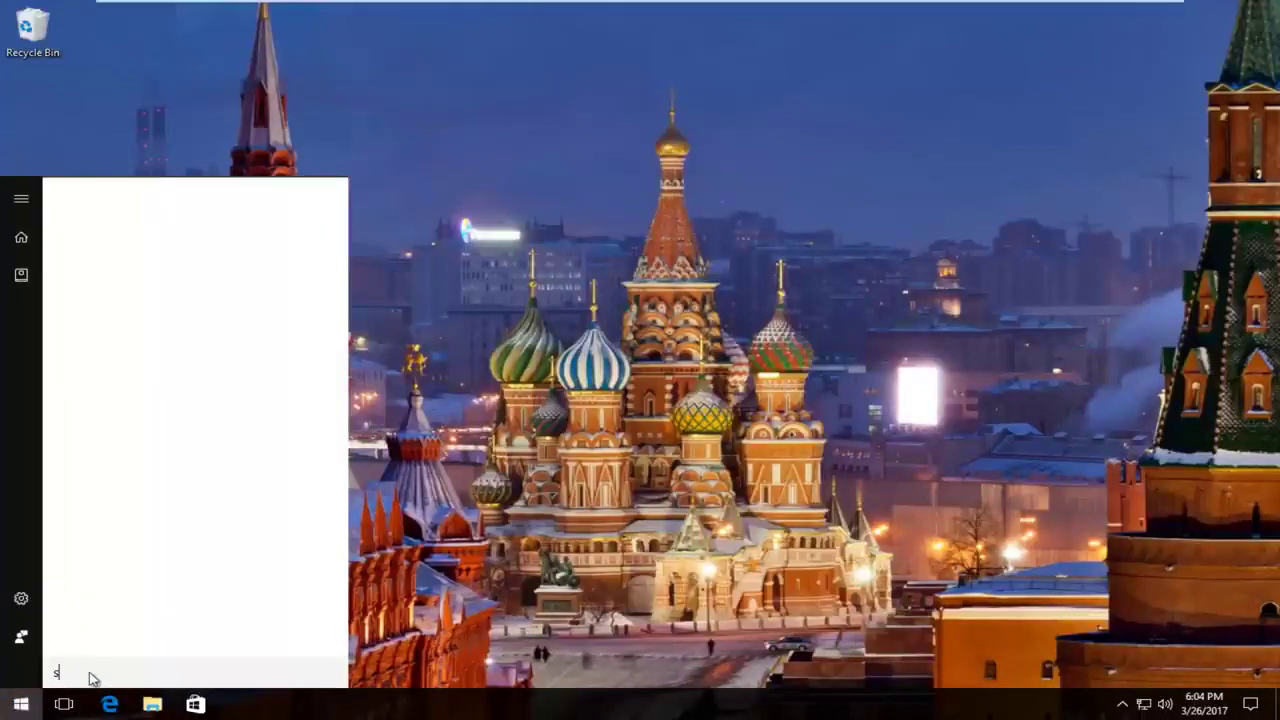
type("ervices")
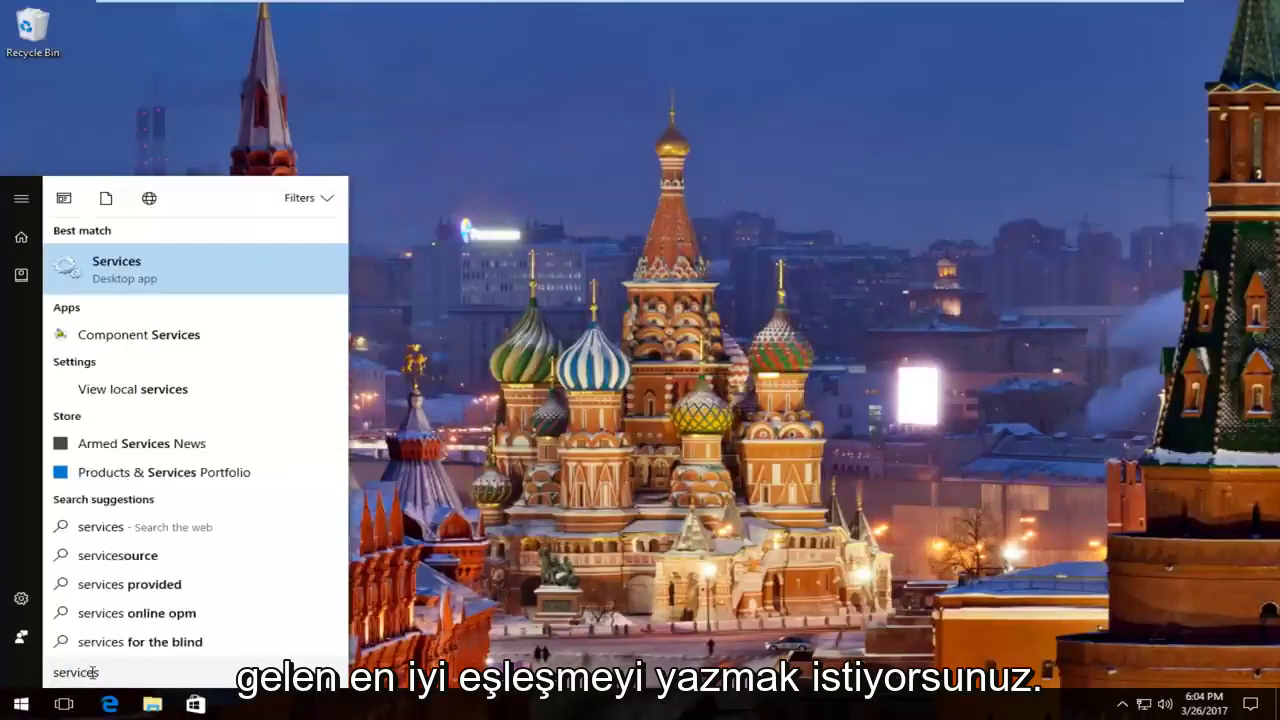
- Launch the Services app and enlarge and reposition its window to show more rows
left_click(93, 280)
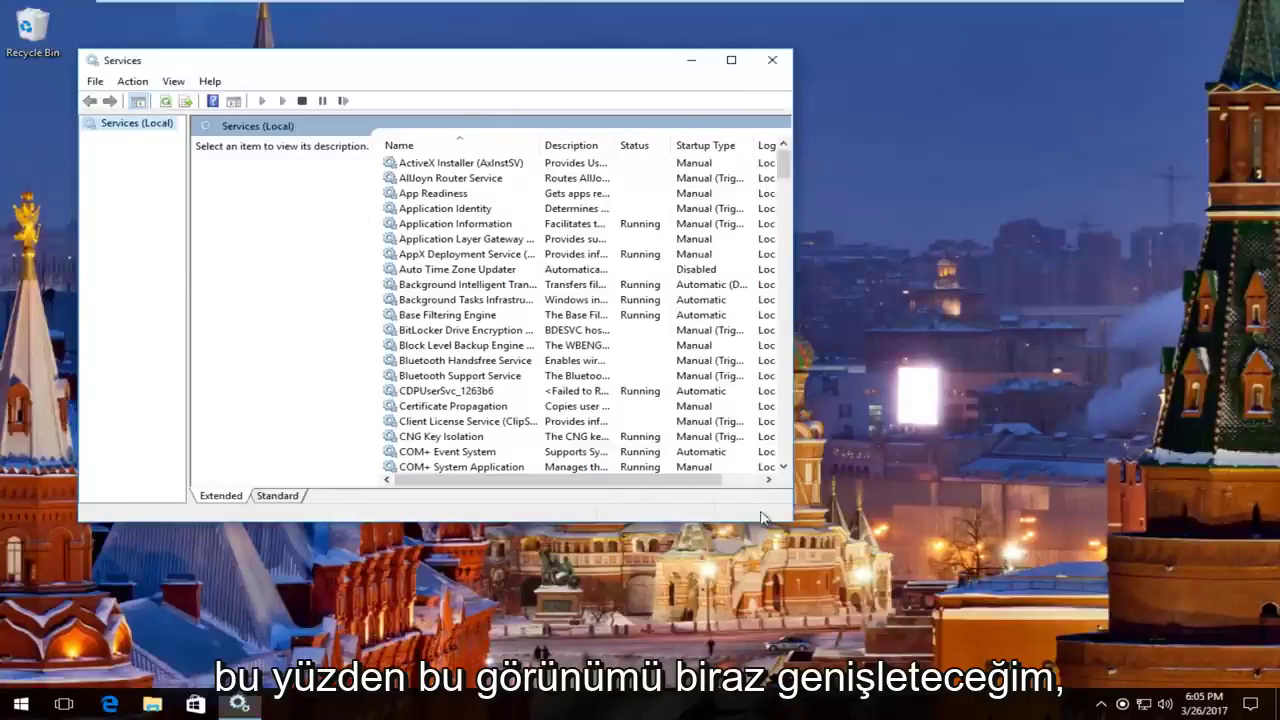
left_click_drag(790, 520, 1248, 668)
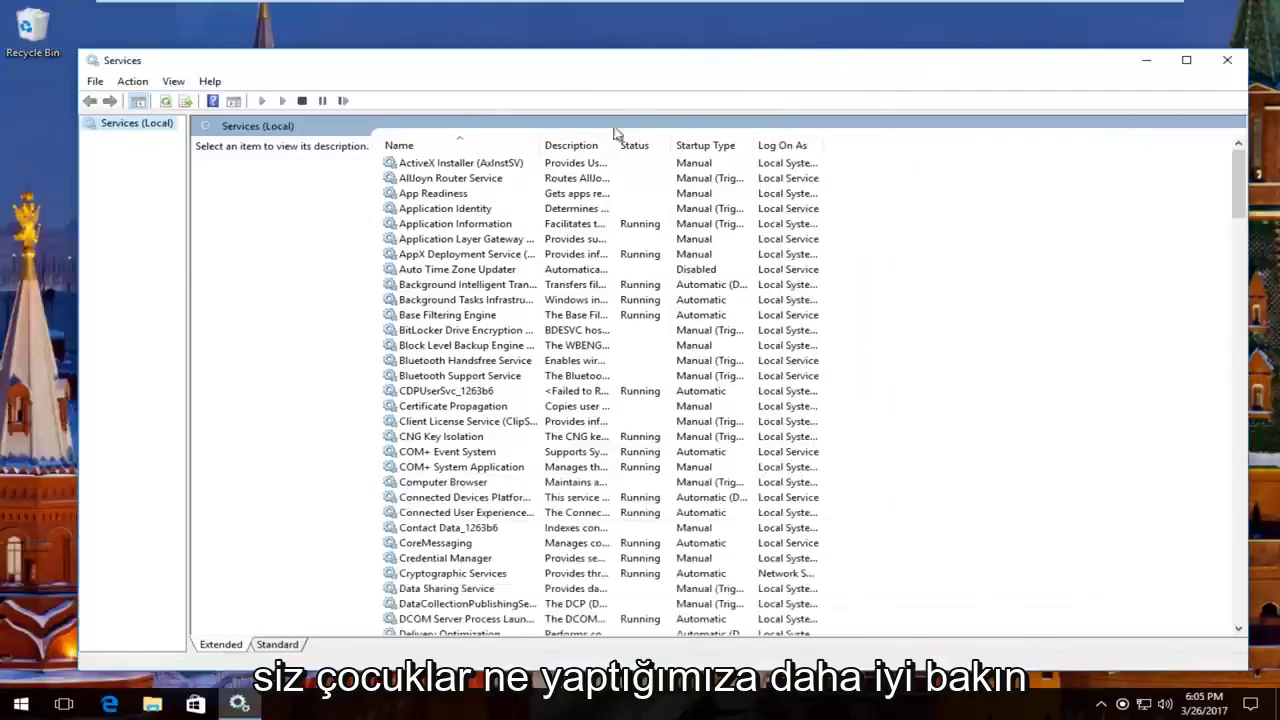
left_click_drag(500, 62, 484, 42)
- Widen the Name and Description columns and select Bluetooth Support Service
left_click_drag(524, 125, 627, 125)
left_click_drag(706, 125, 830, 125)
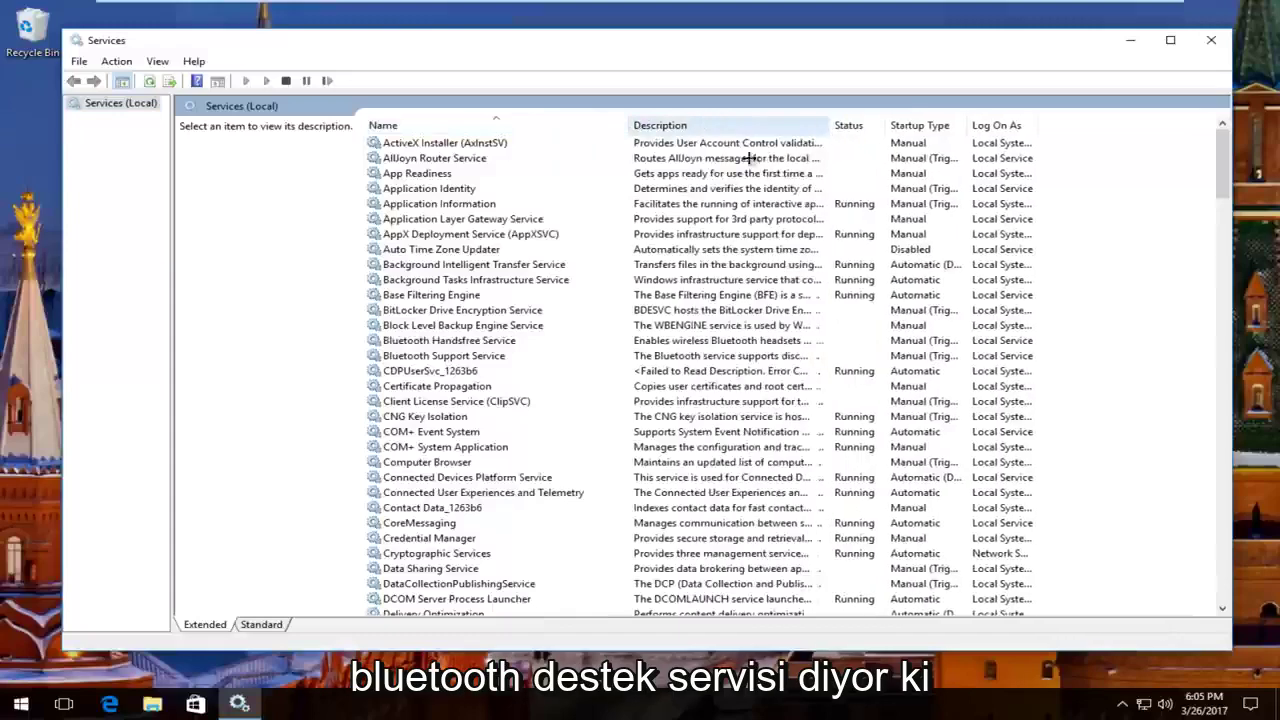
left_click(440, 358)
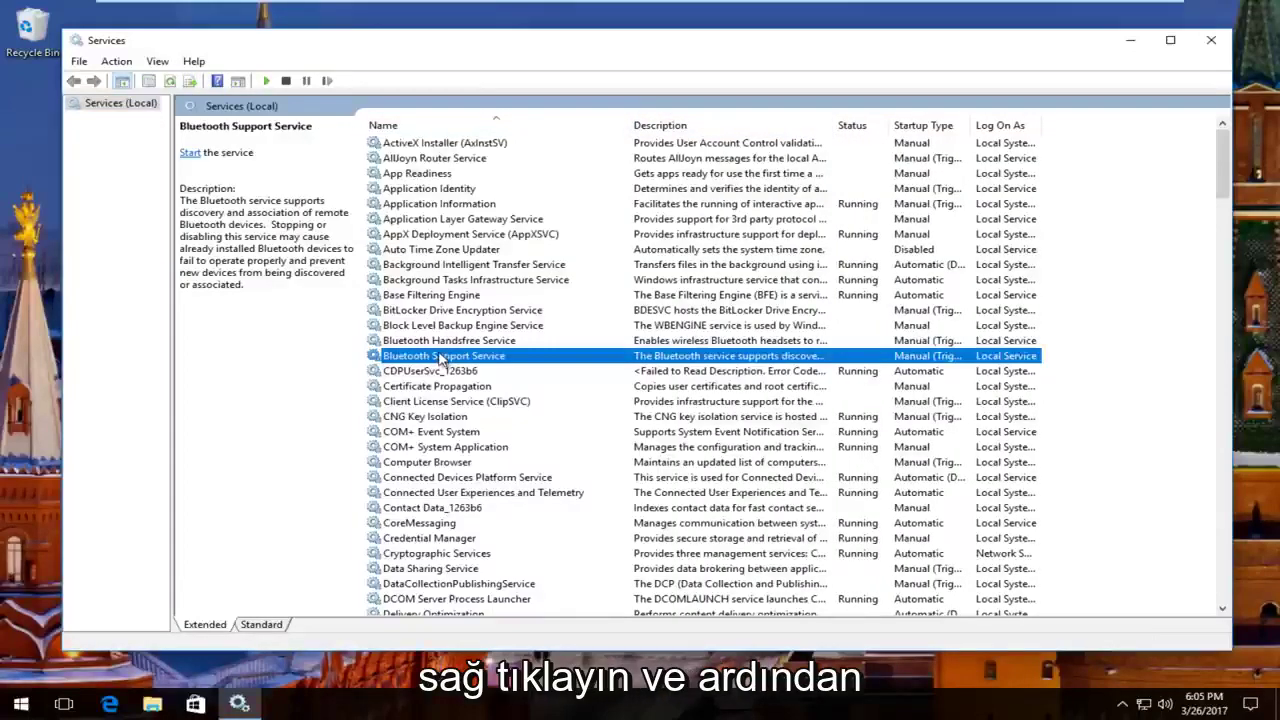
- In Bluetooth Support Service properties, set the startup type to Automatic
right_click(440, 358)
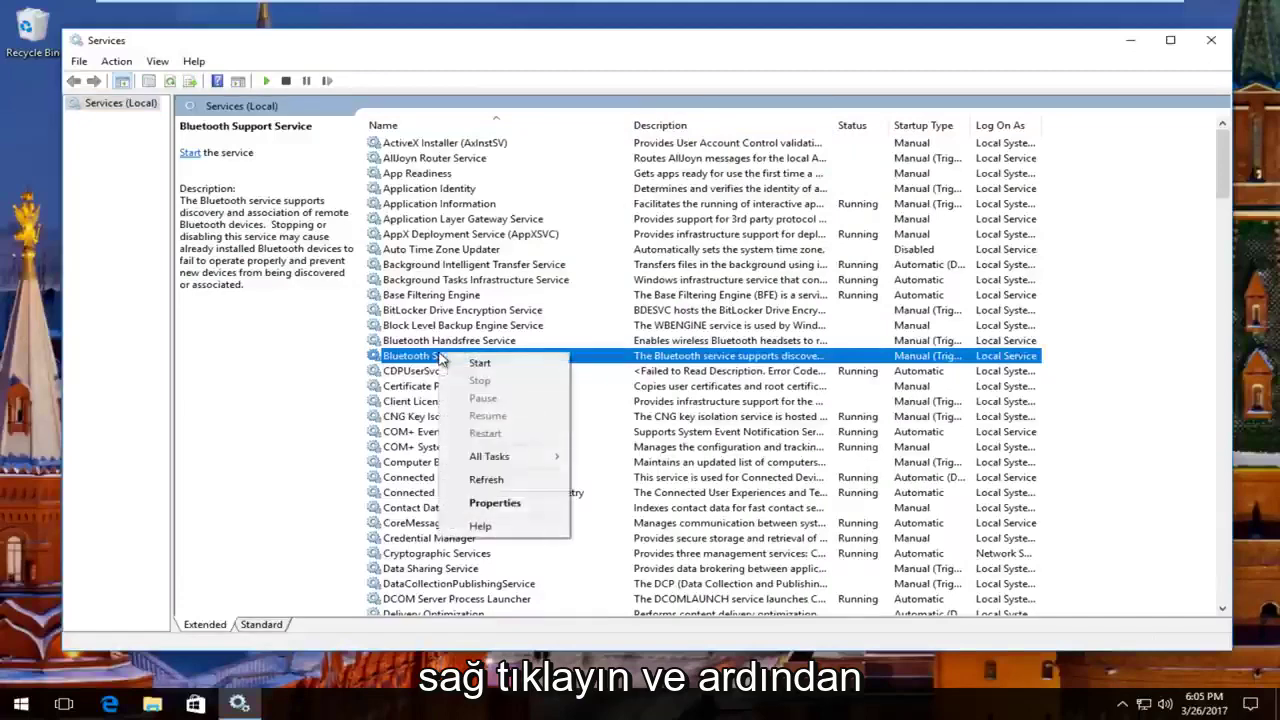
left_click(480, 503)
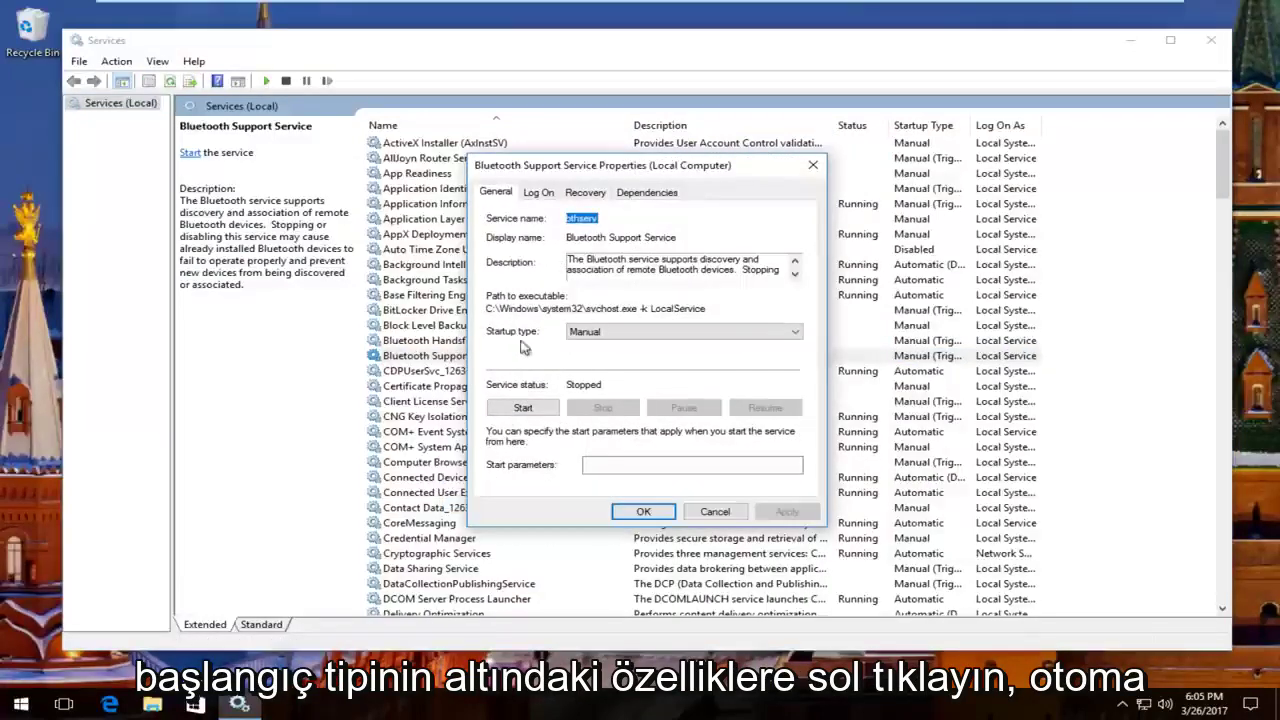
left_click(595, 332)
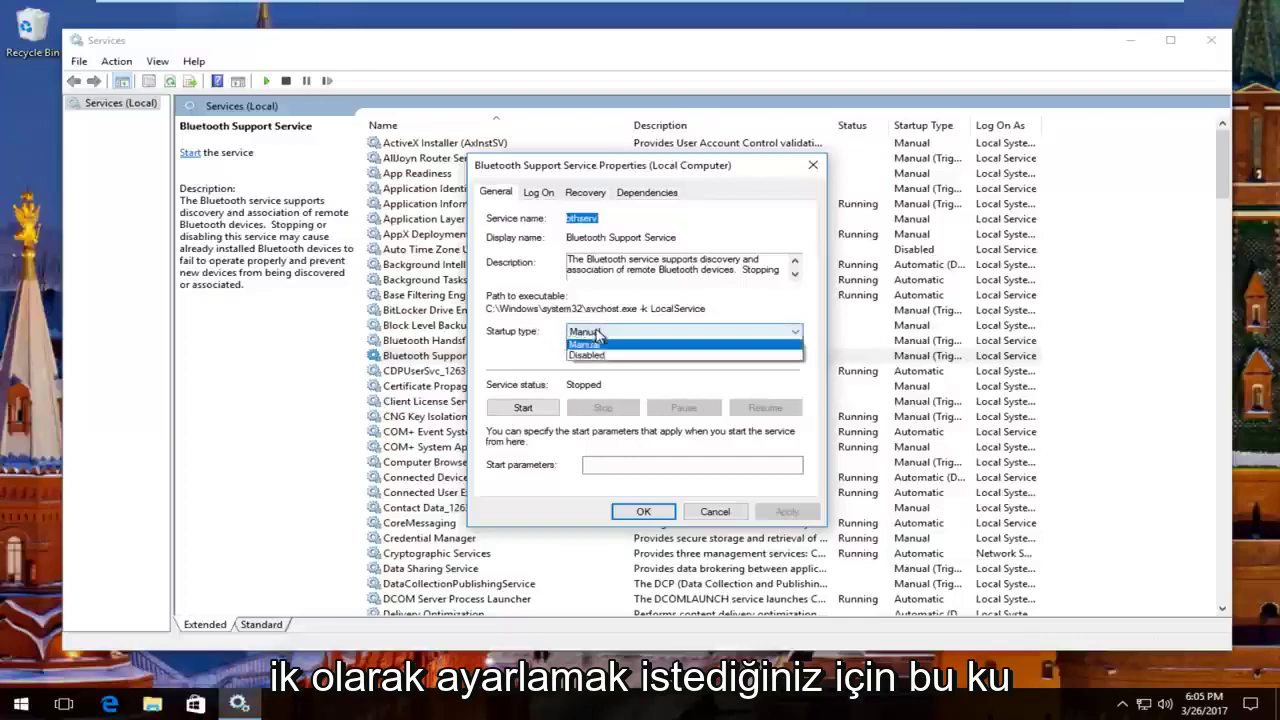
left_click(709, 336)
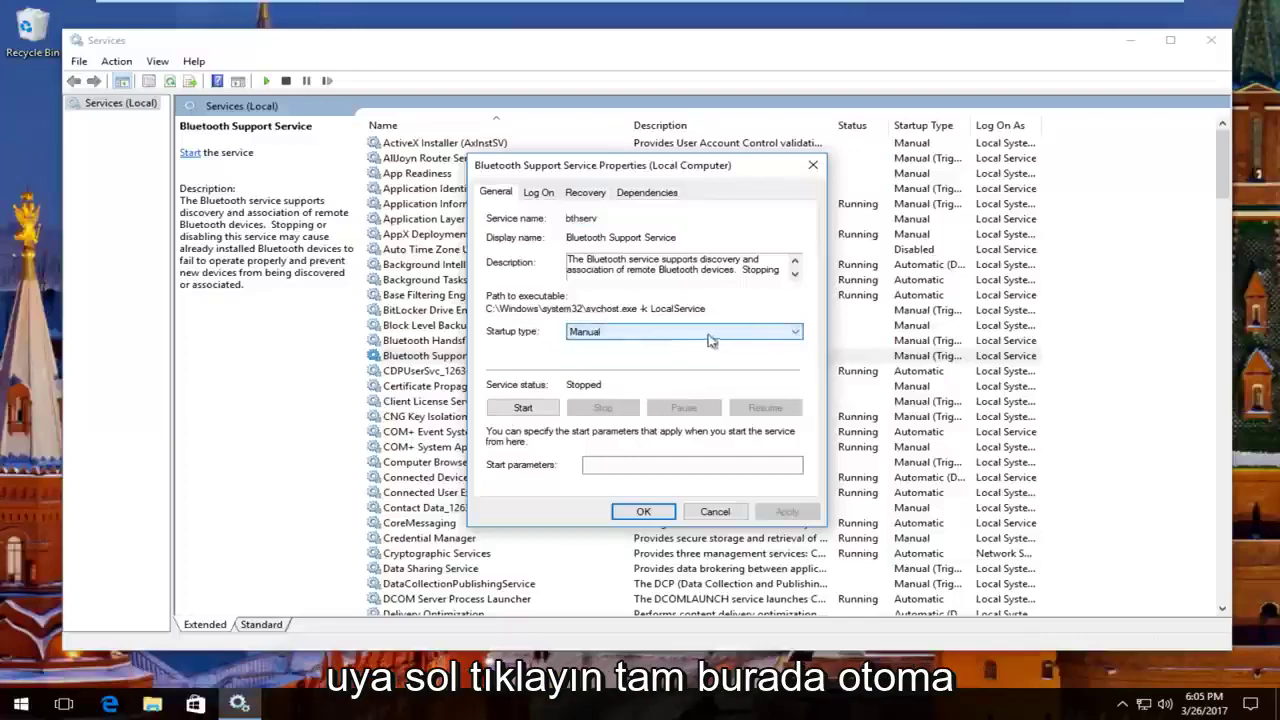
left_click(600, 335)
left_click(588, 359)
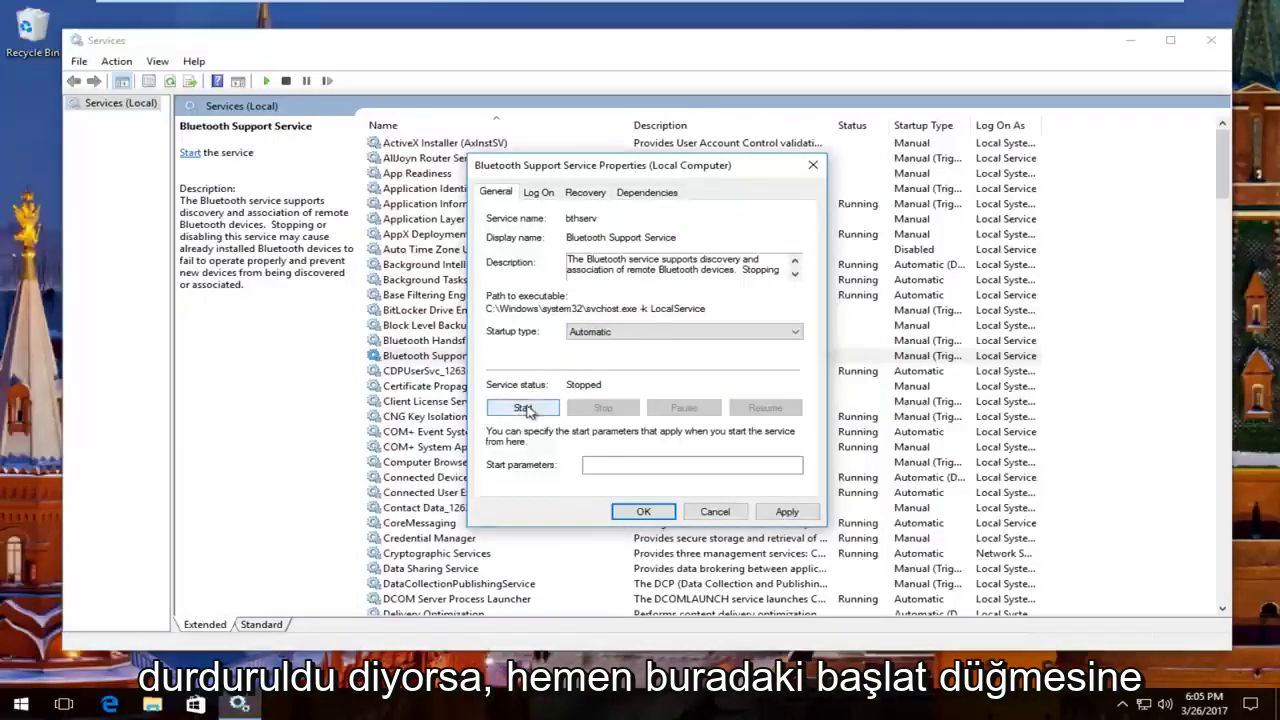
- Start the Bluetooth Support Service, apply and confirm the change, and close Services
left_click(520, 409)
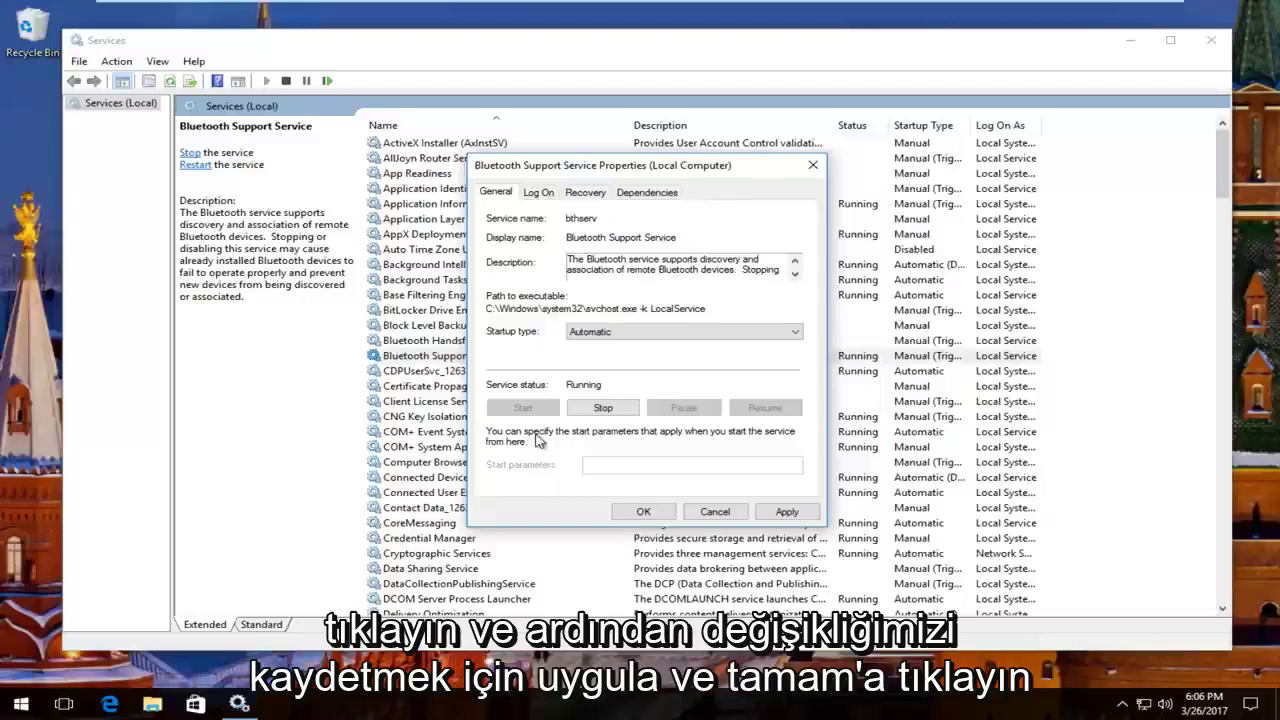
left_click(785, 511)
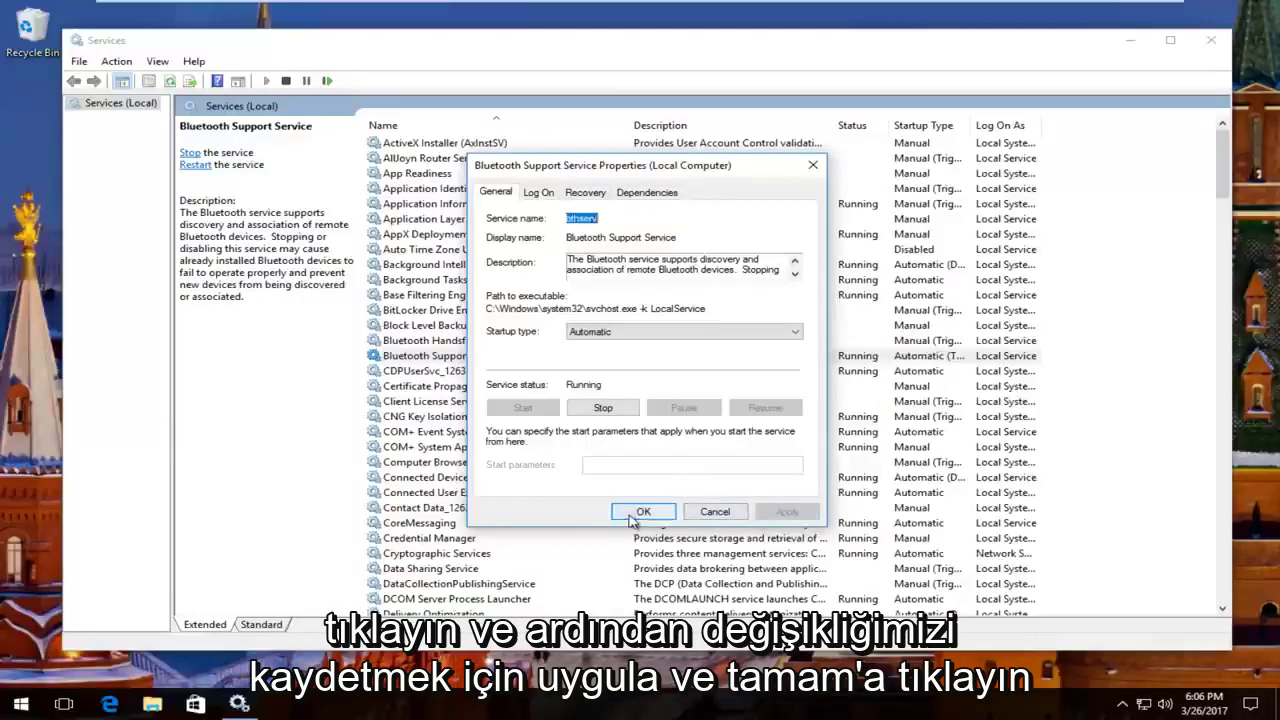
left_click(643, 511)
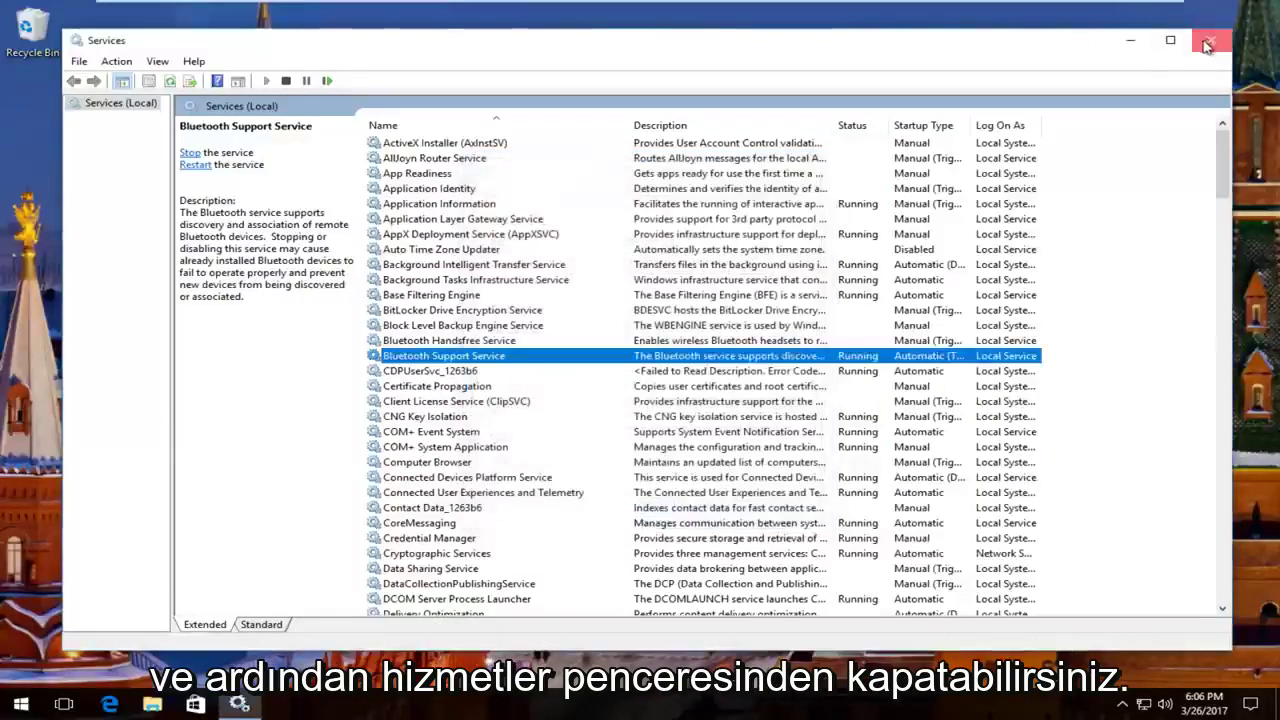
left_click(1208, 41)
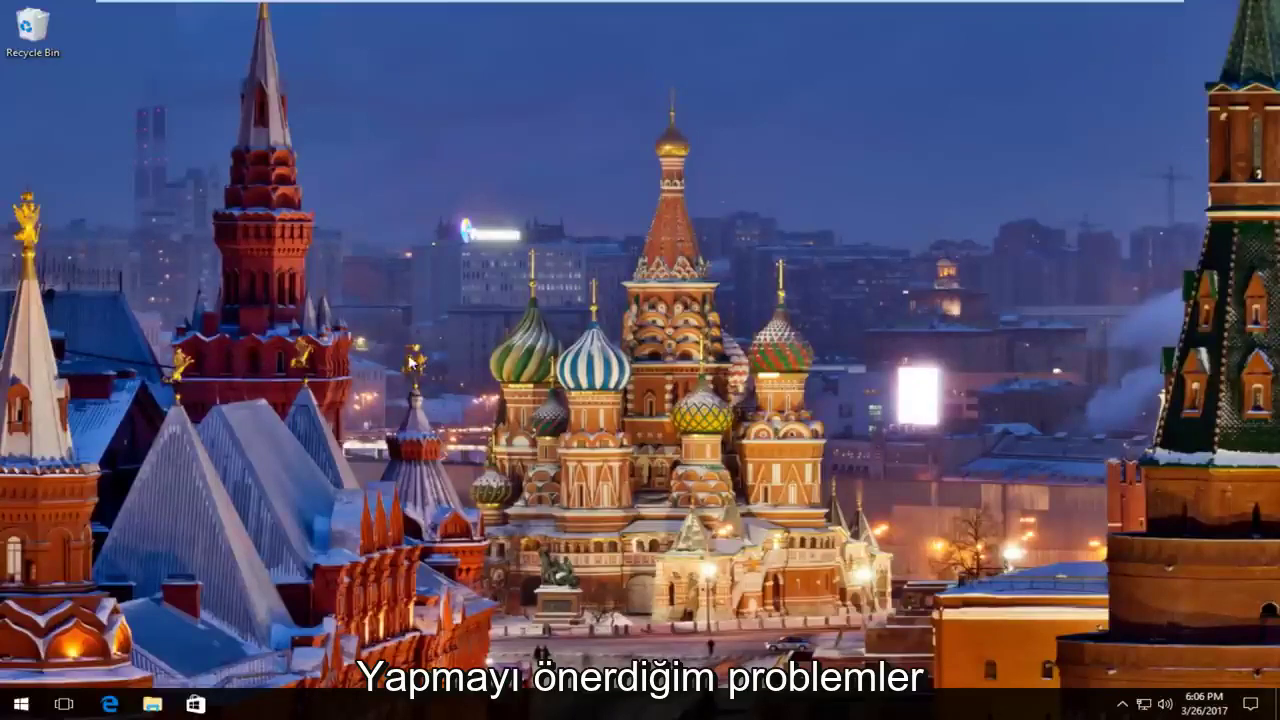
- Search Start for 'troubleshooting' and open the Troubleshooting Control Panel
left_click(20, 705)
type("trou")
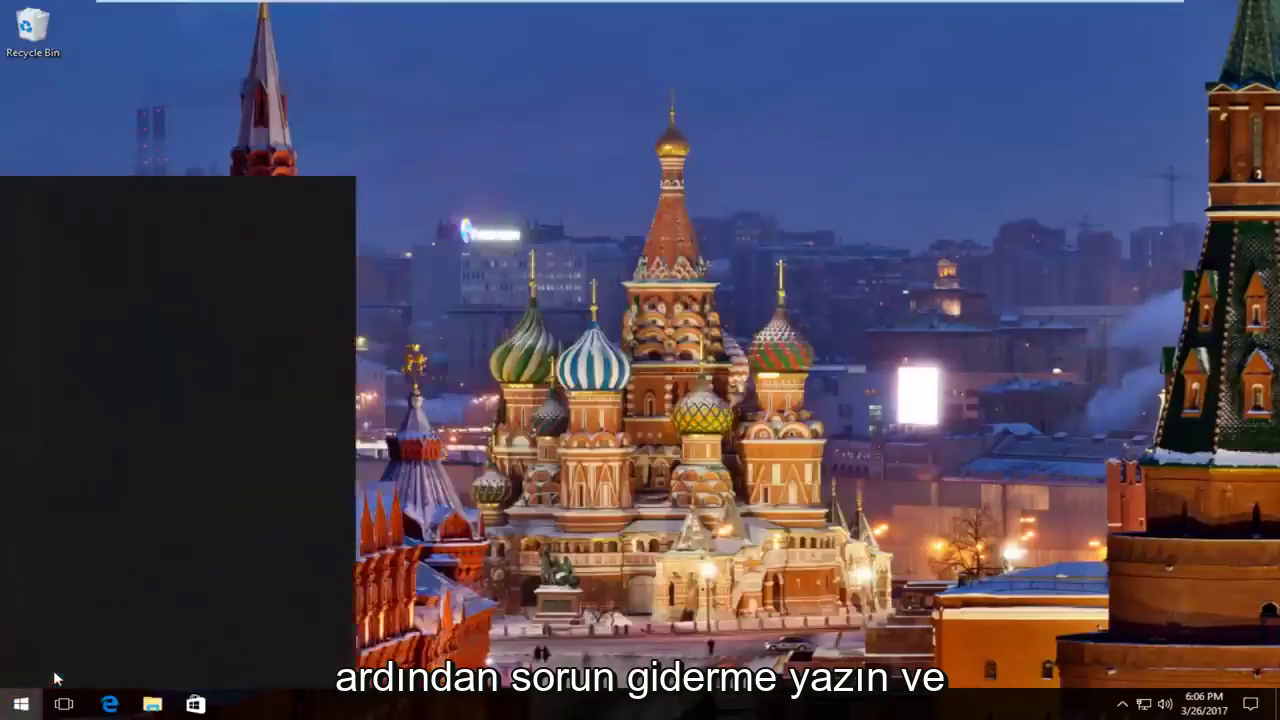
type("bleshooting")
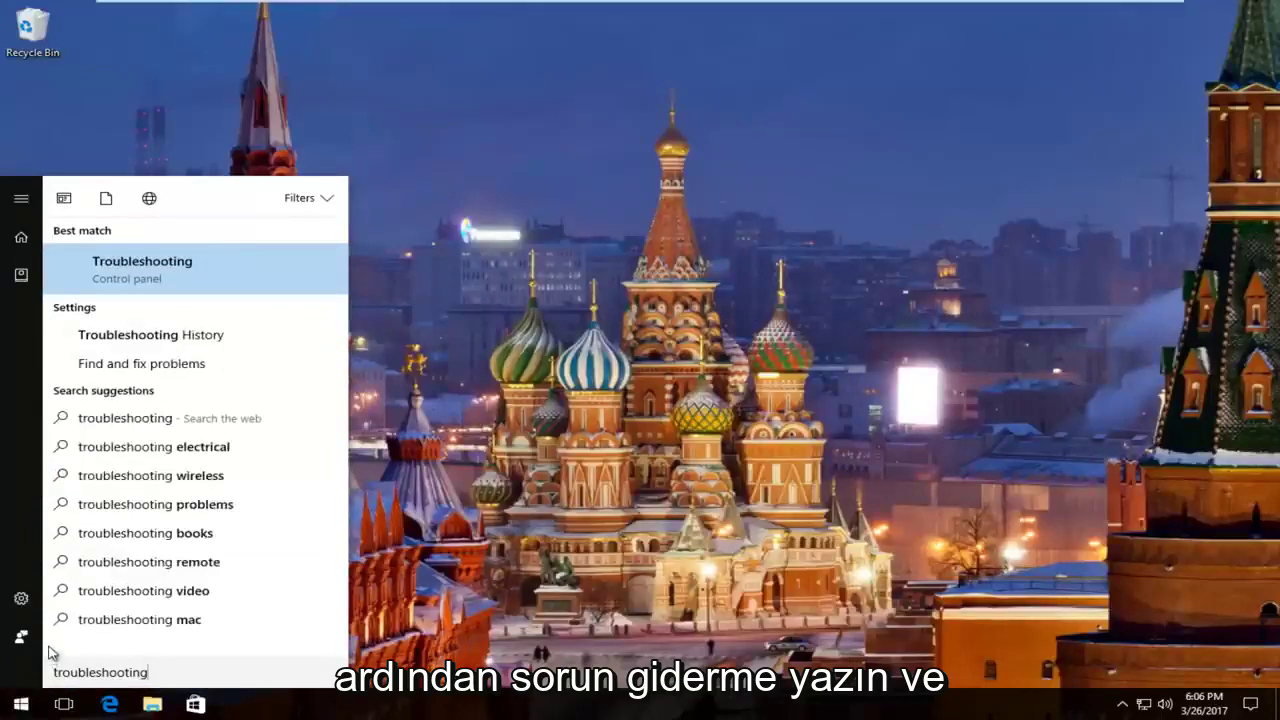
left_click(107, 278)
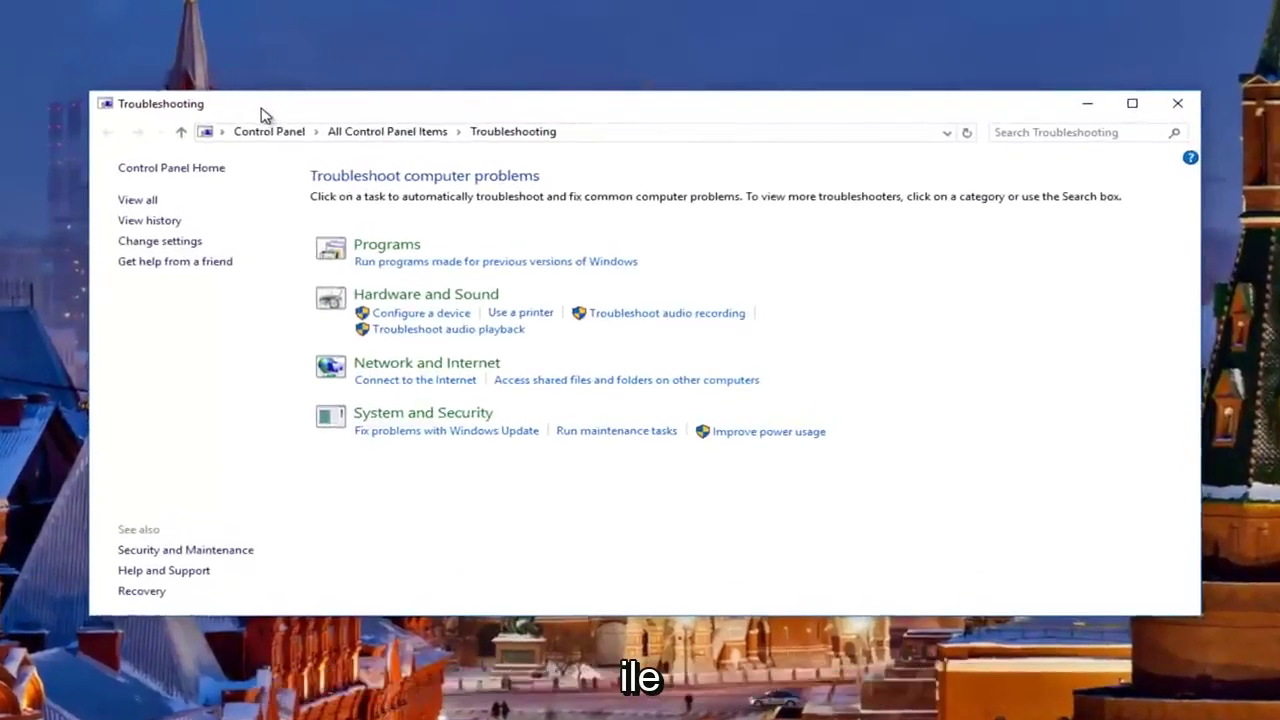
- Launch the Hardware and Devices troubleshooter from the full troubleshooter list and start its scan
left_click(133, 202)
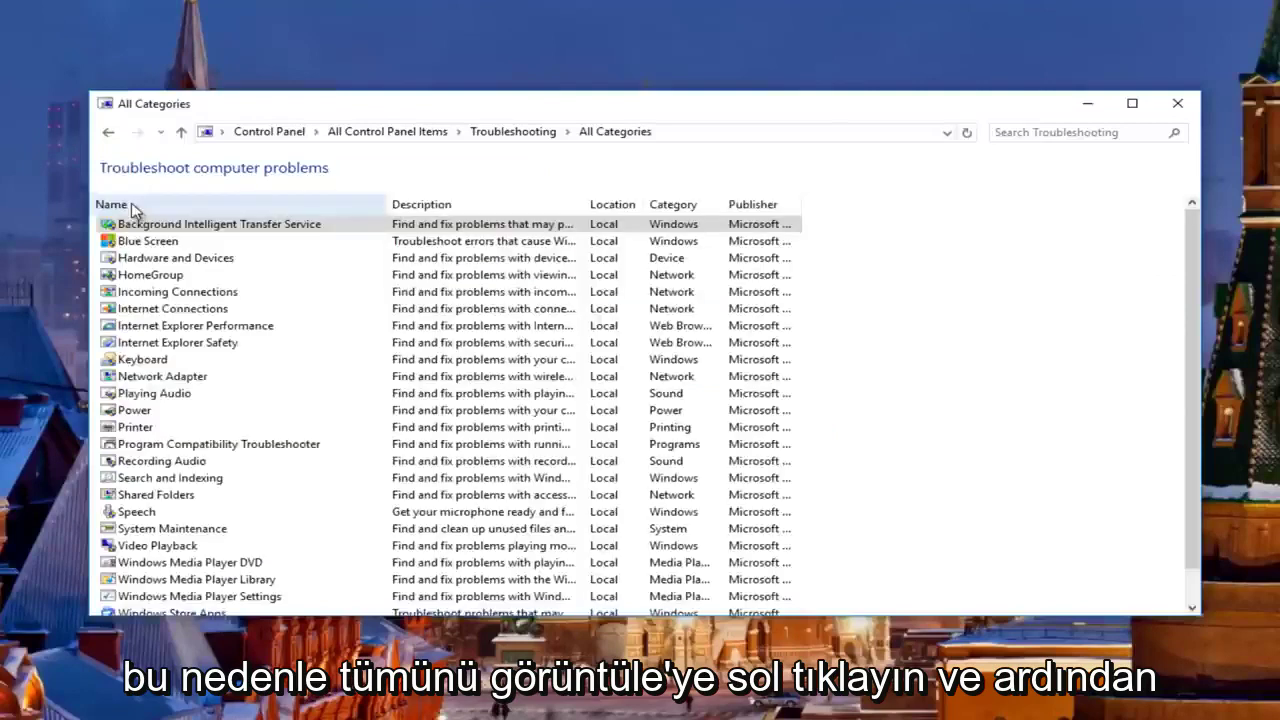
double_click(130, 262)
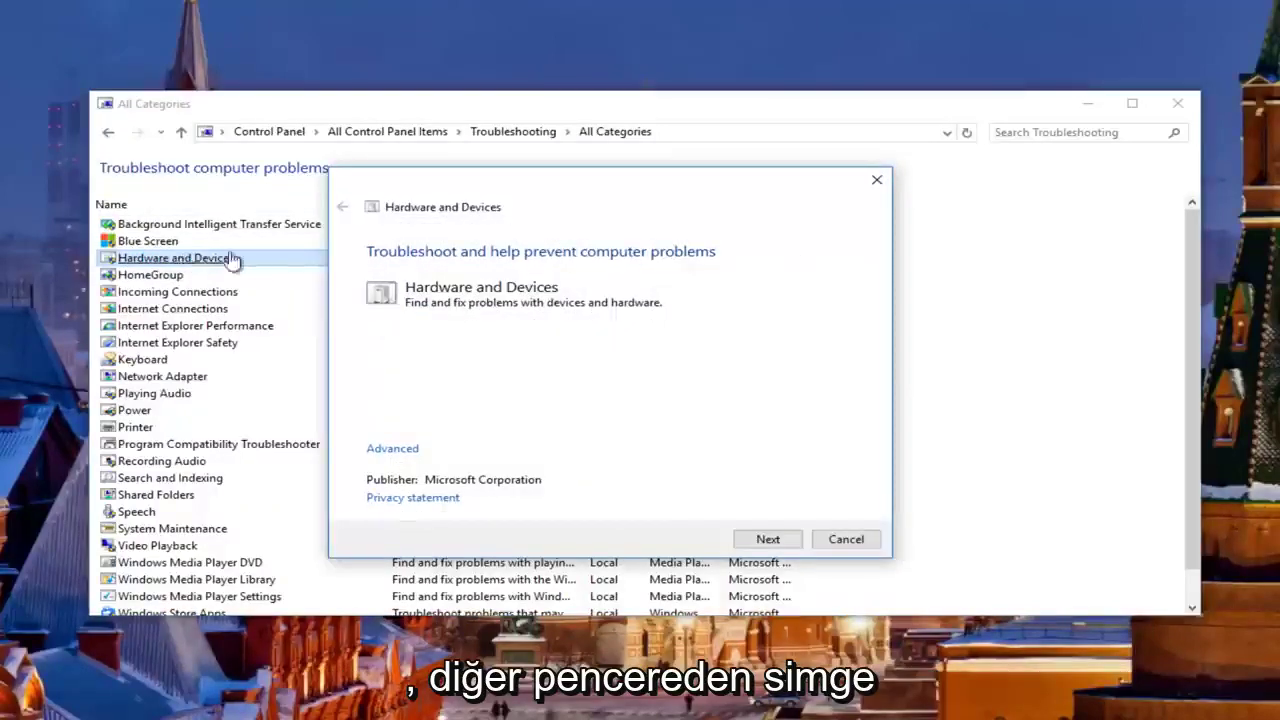
left_click(1087, 103)
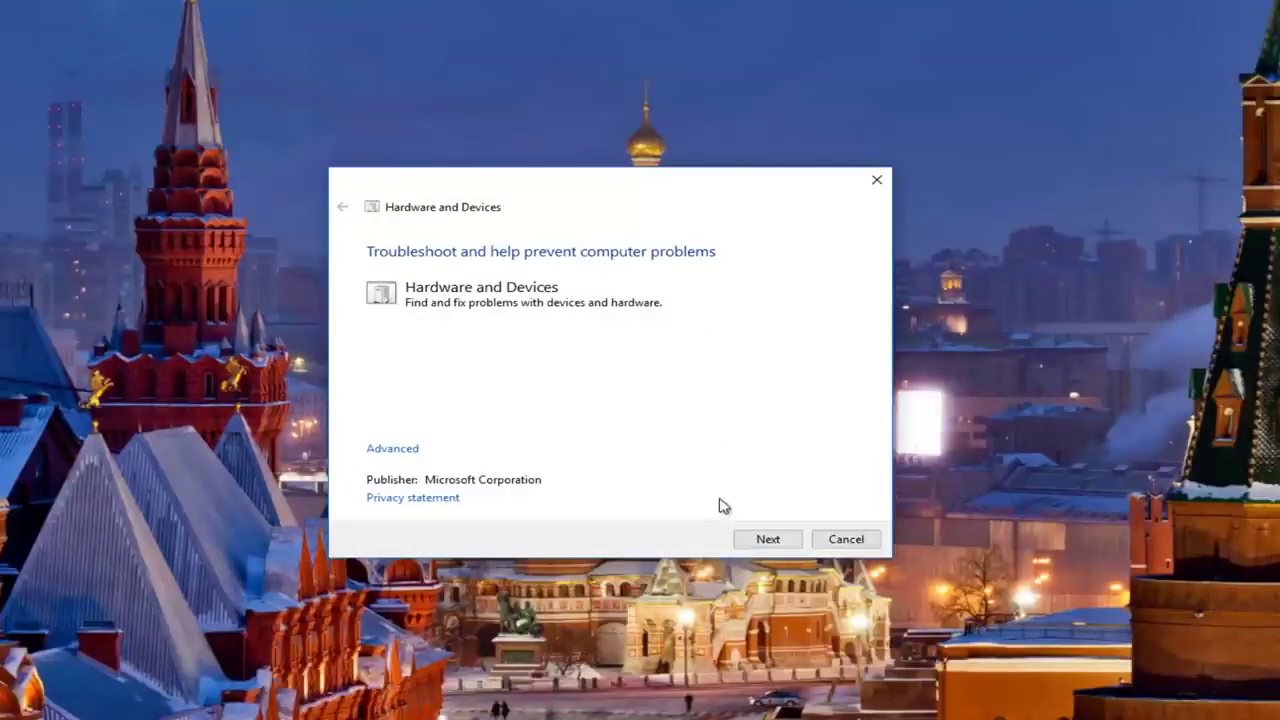
left_click(767, 540)
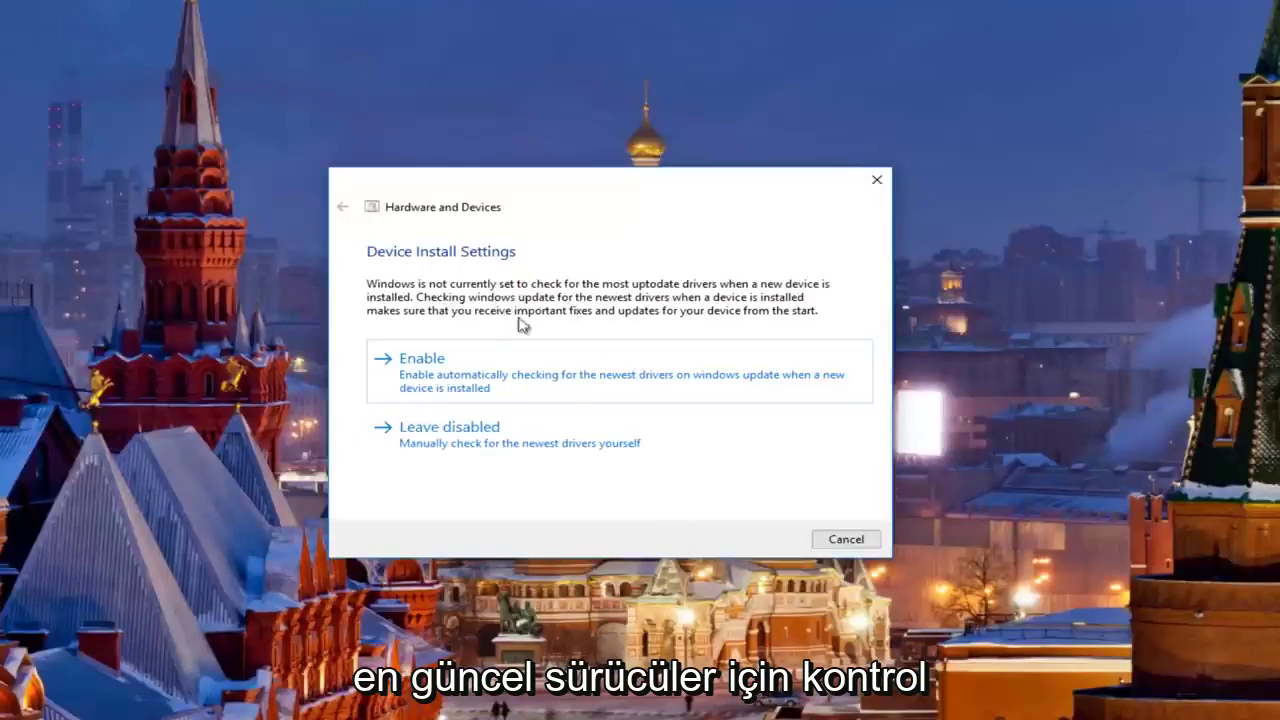
- Choose the automatic driver-checking option in Device Install Settings
left_click(444, 377)
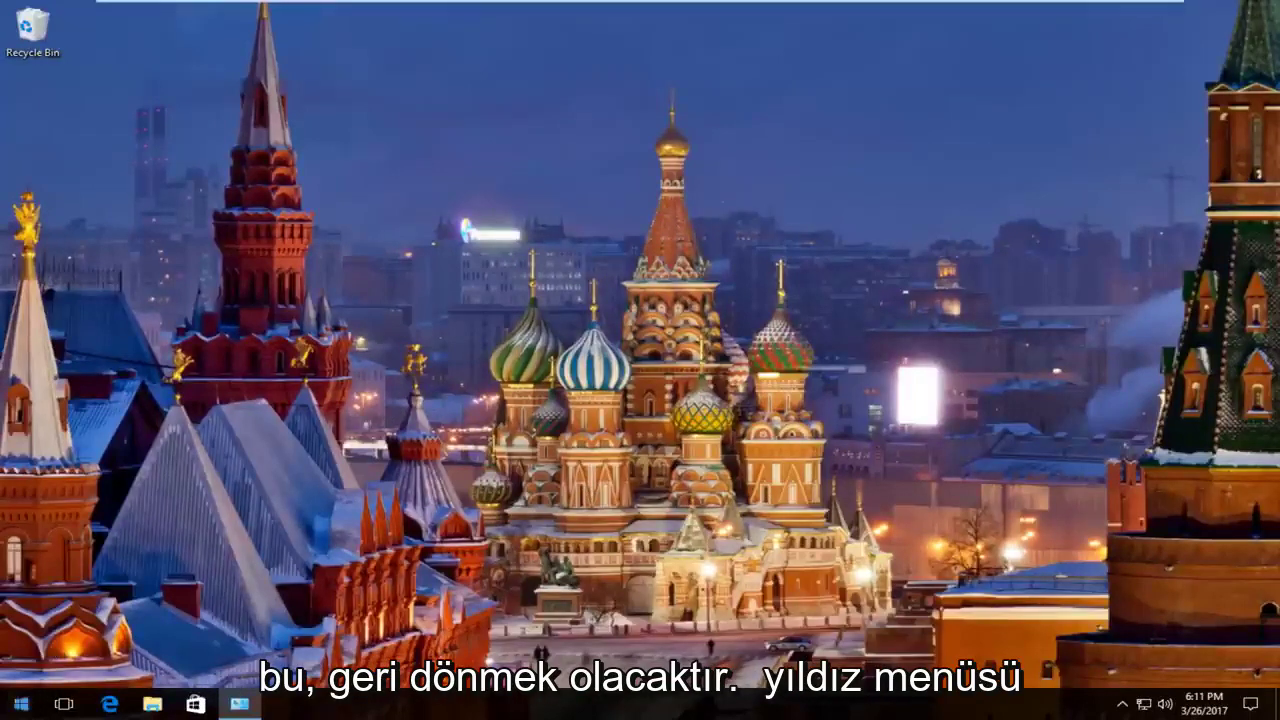
- Open Device Manager via a 'device mana' Start search and close the OneDrive update message
left_click(20, 704)
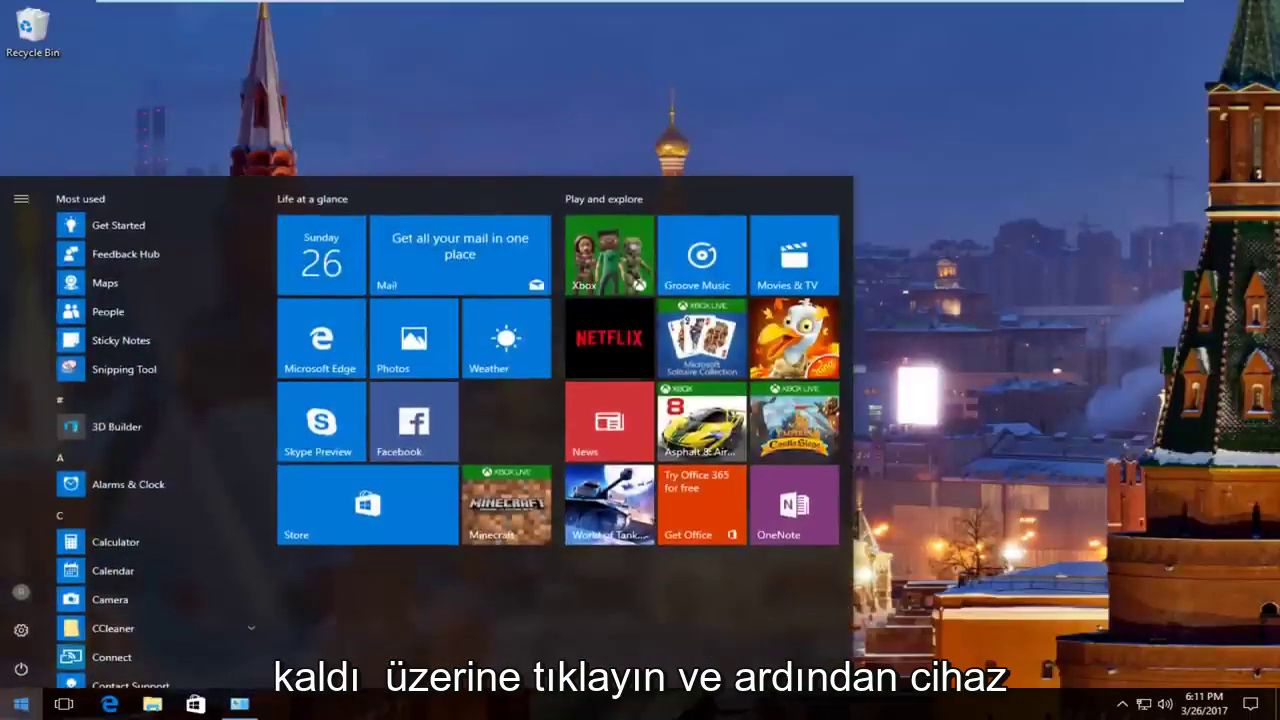
type("dev")
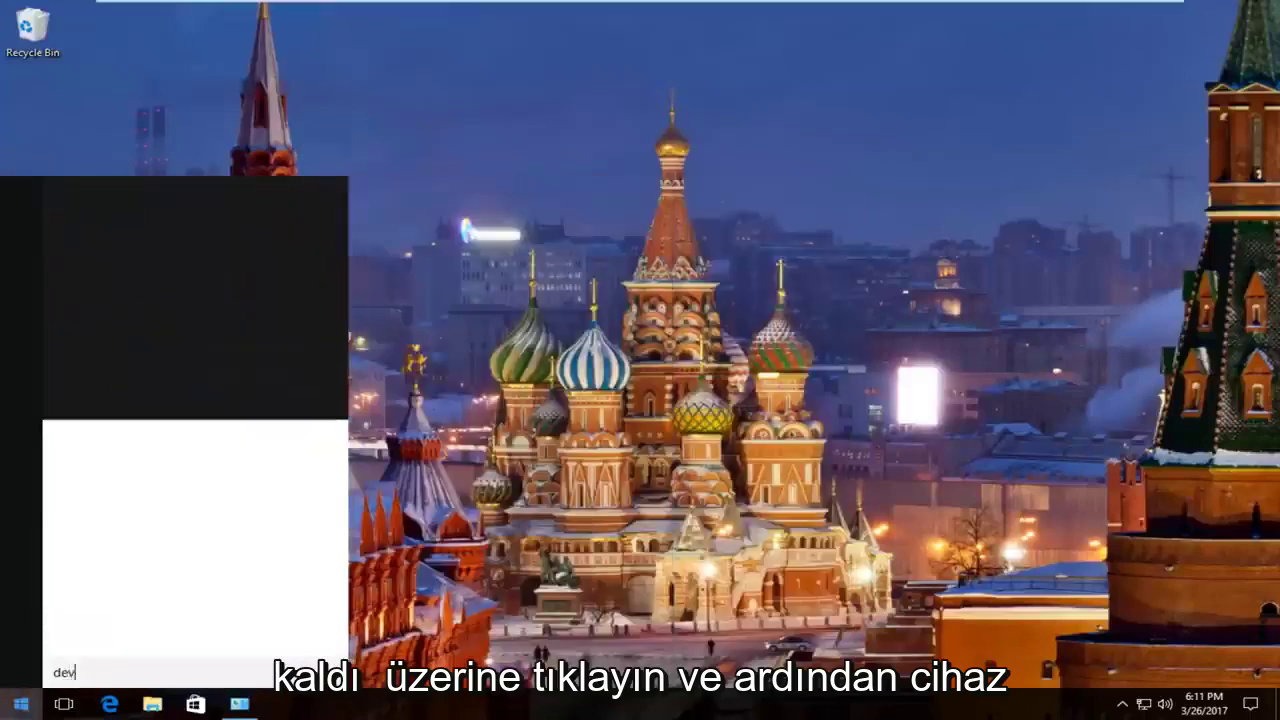
type("ice ma")
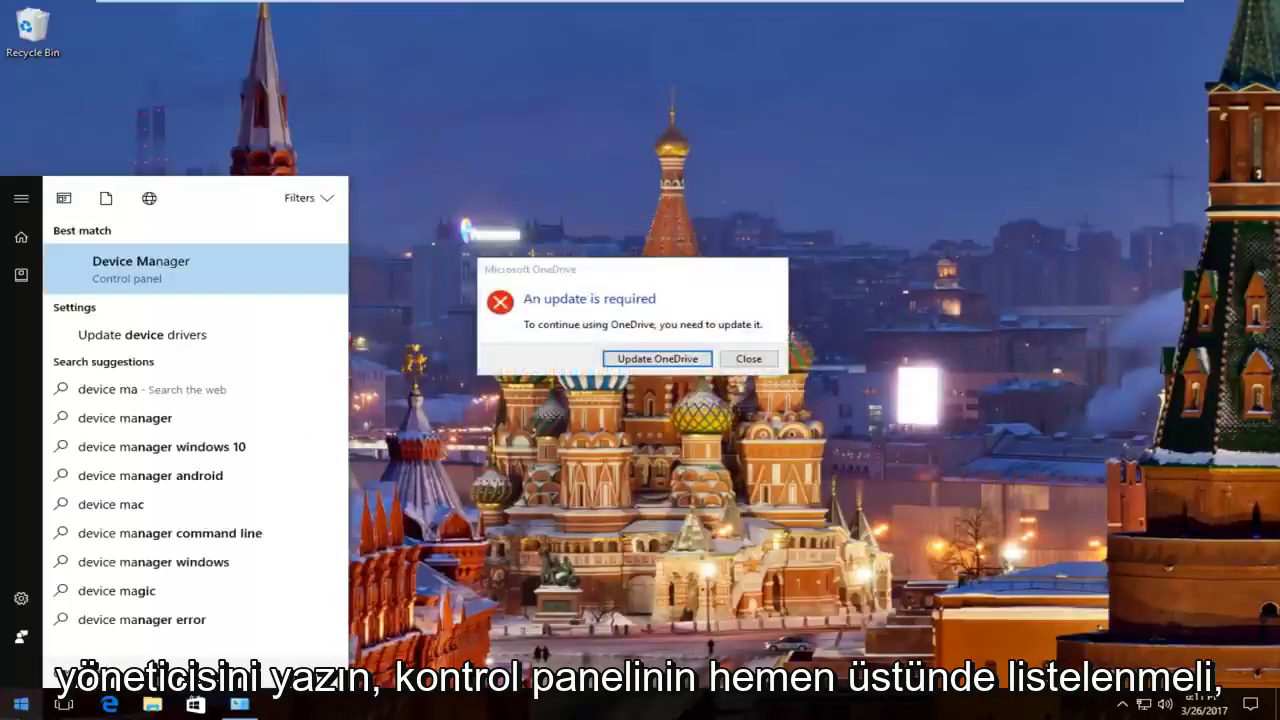
type("nager")
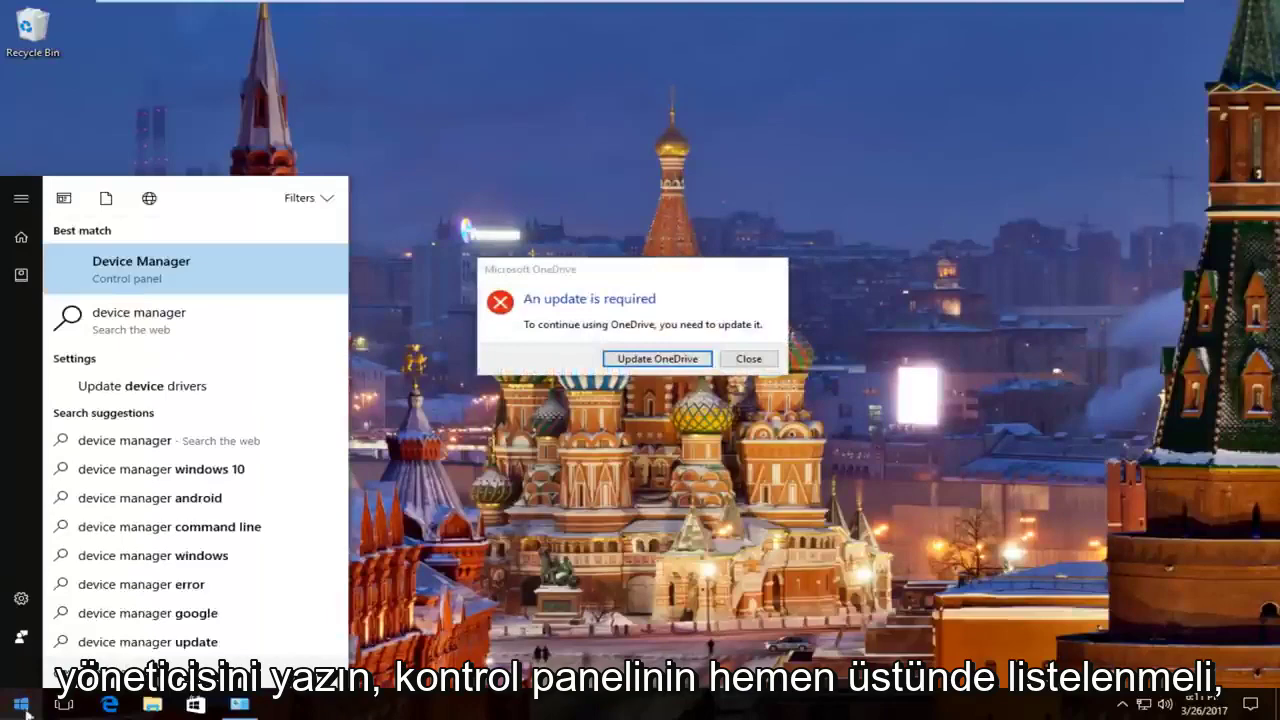
left_click(113, 279)
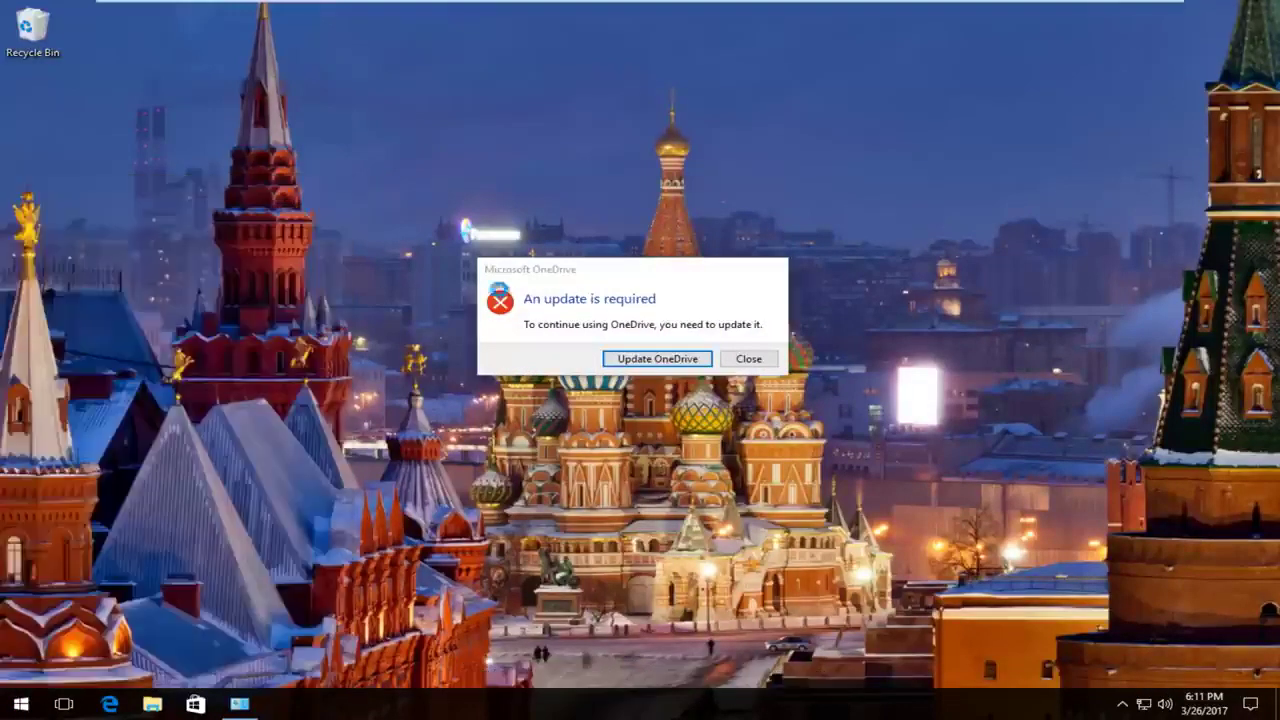
left_click(736, 358)
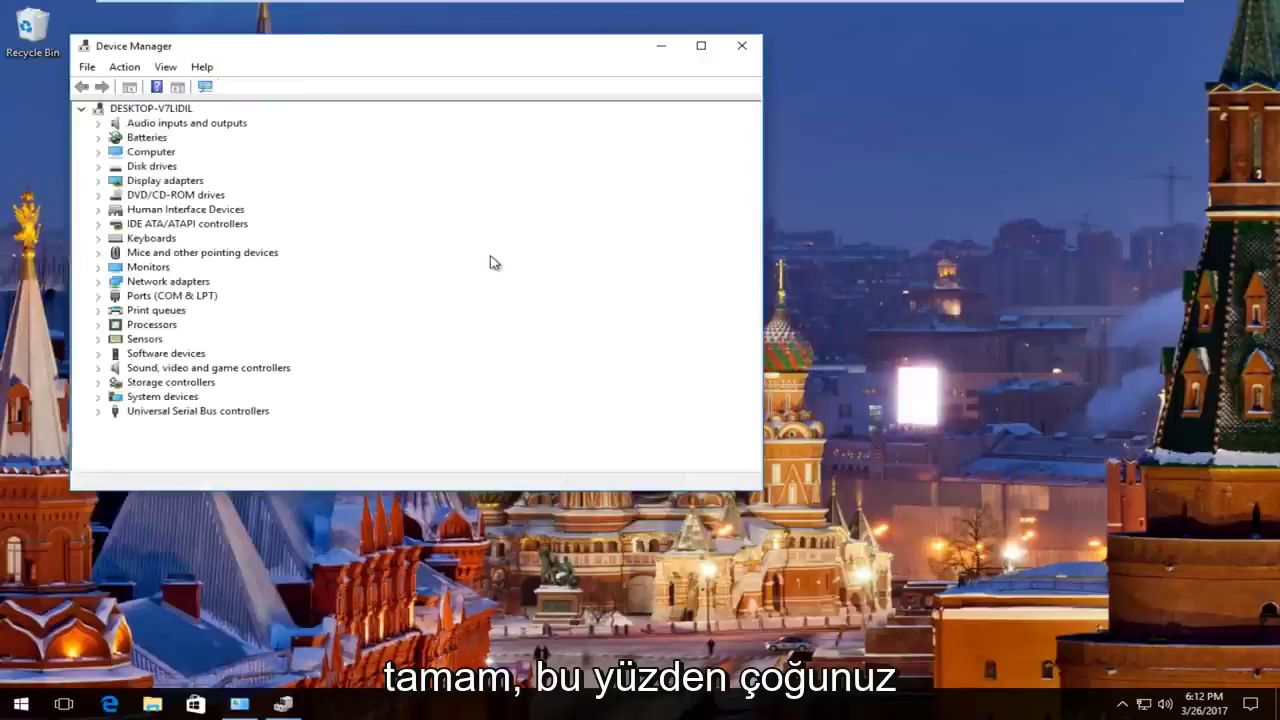
- Search automatically for an updated Microsoft AC Adapter driver under Batteries, then close the wizard
left_click_drag(378, 62, 626, 79)
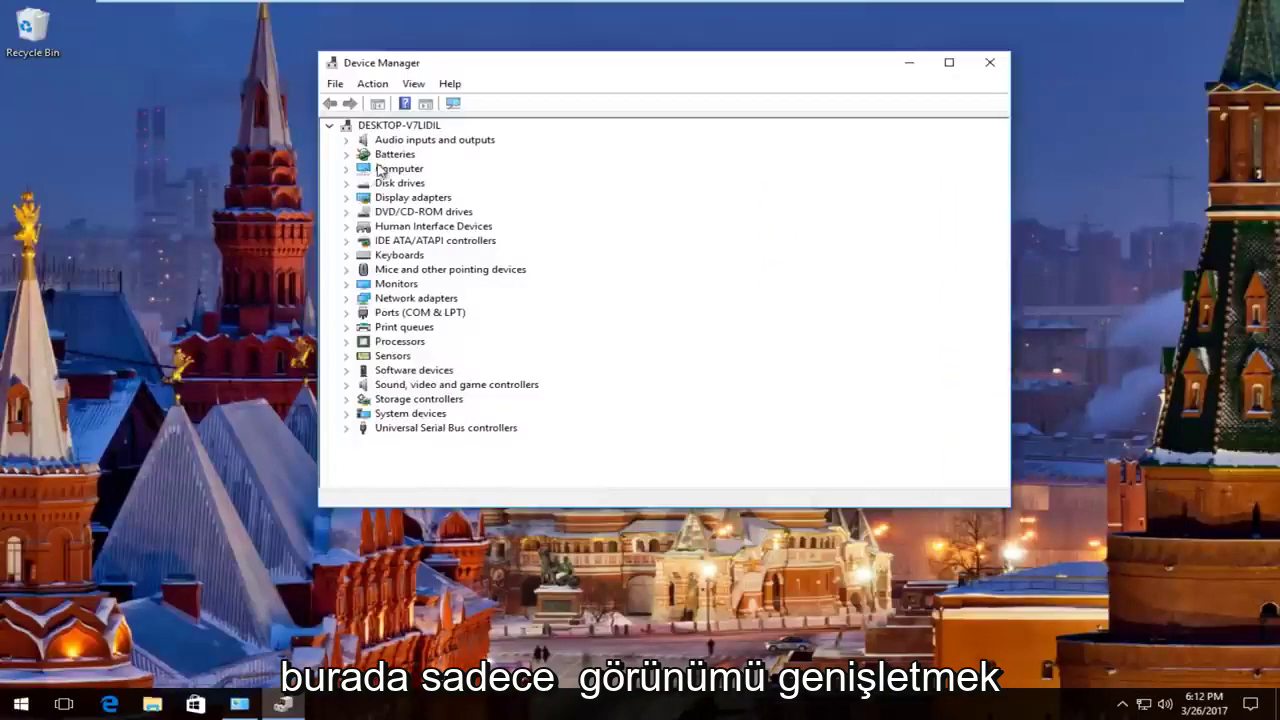
left_click(346, 155)
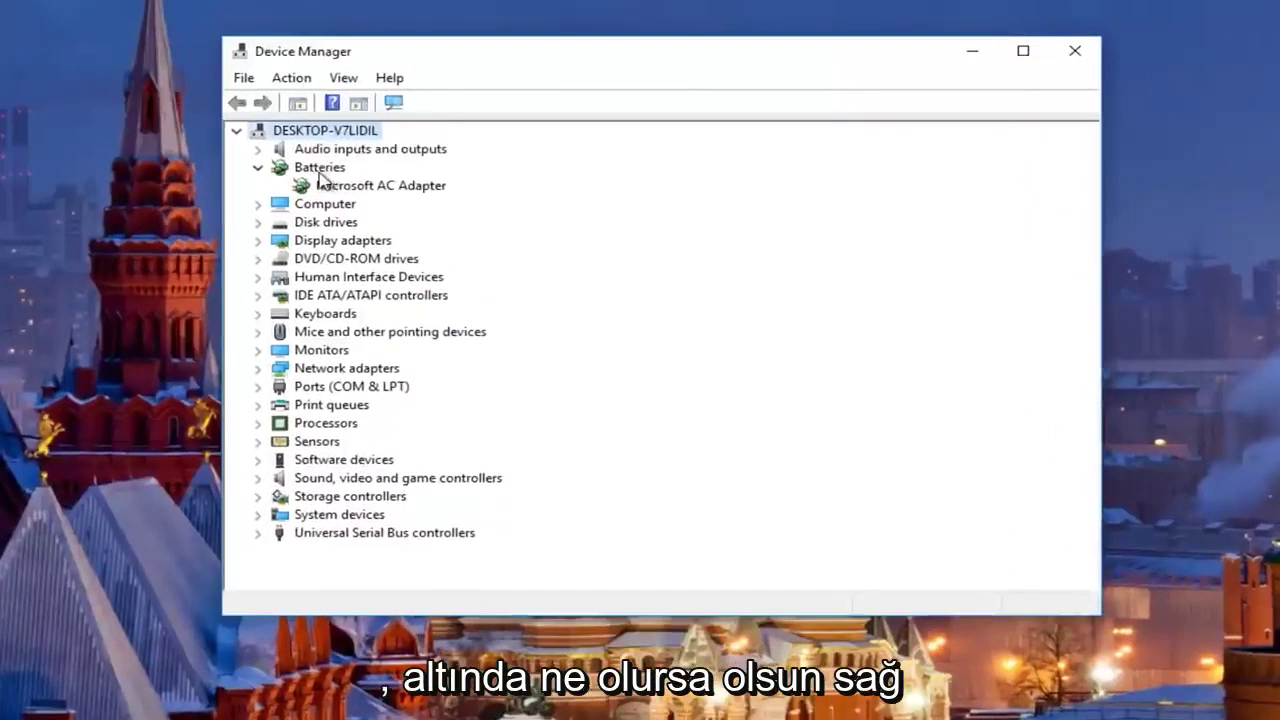
left_click(345, 188)
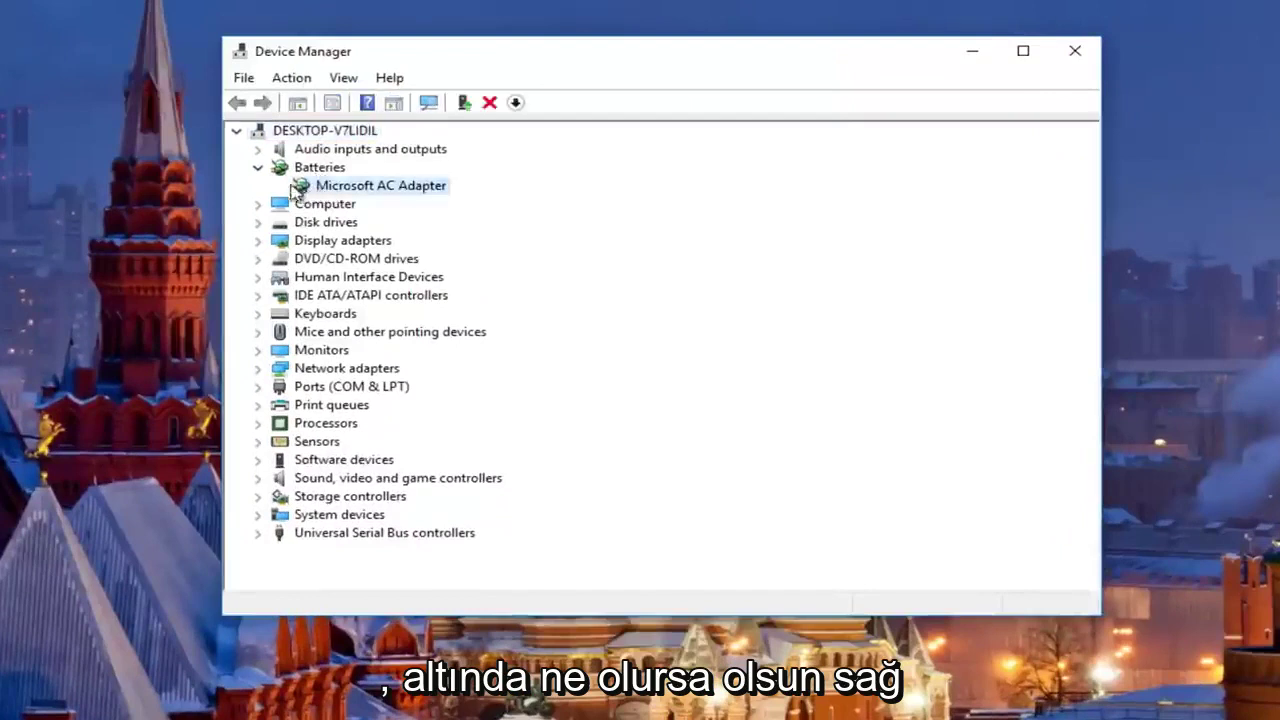
right_click(366, 193)
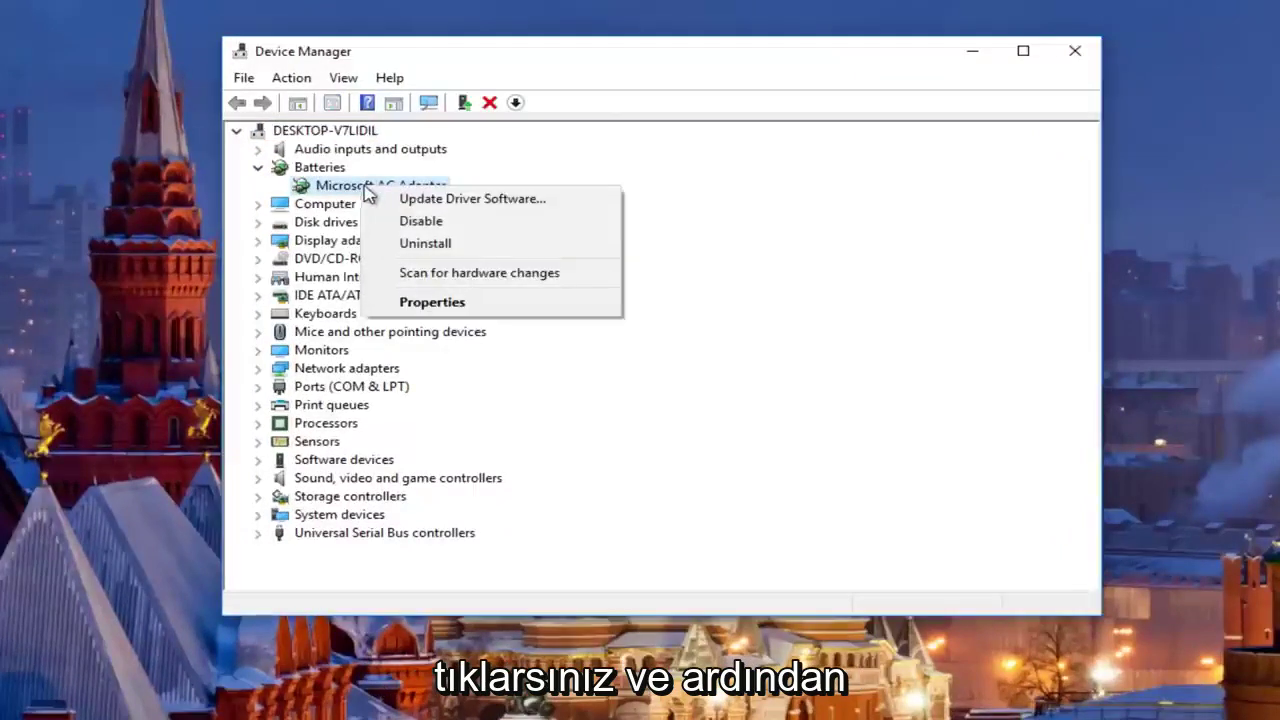
left_click(498, 203)
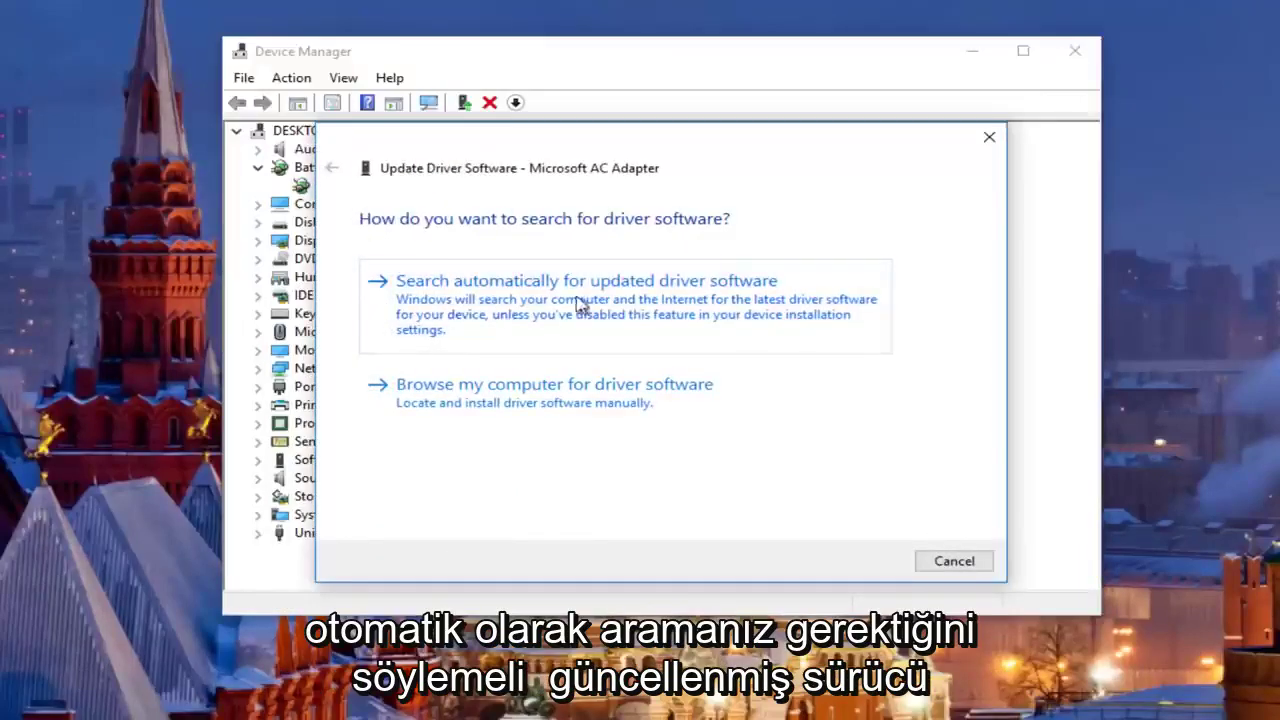
left_click(682, 305)
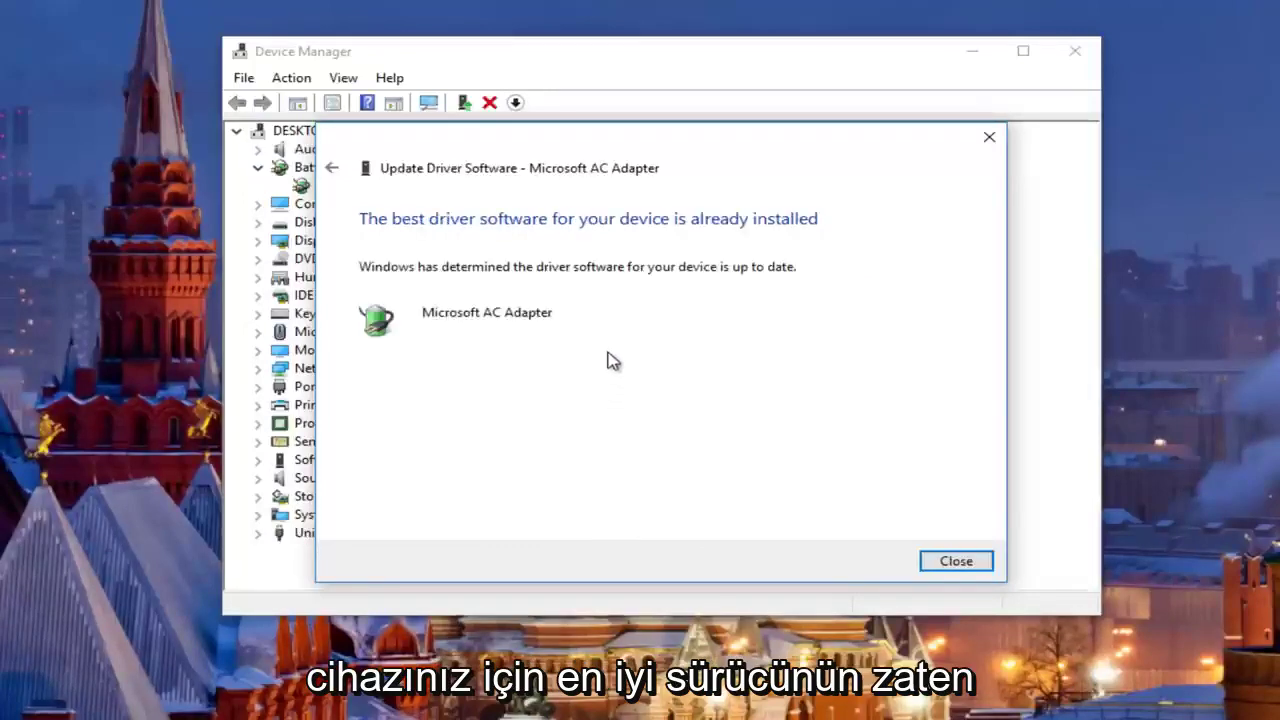
left_click(985, 137)
- Check the Microsoft AC Adapter's driver version 10.0.14393.0 dated 6/21/2006 in its Properties
right_click(352, 196)
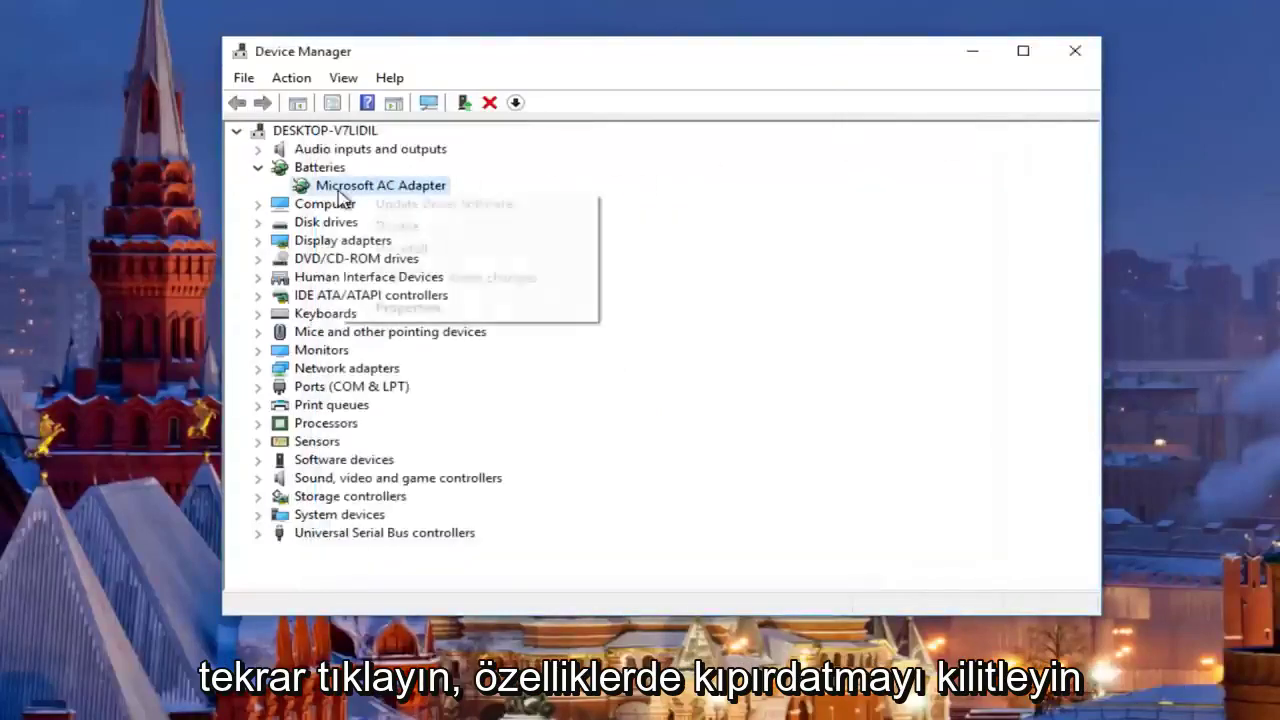
left_click(390, 308)
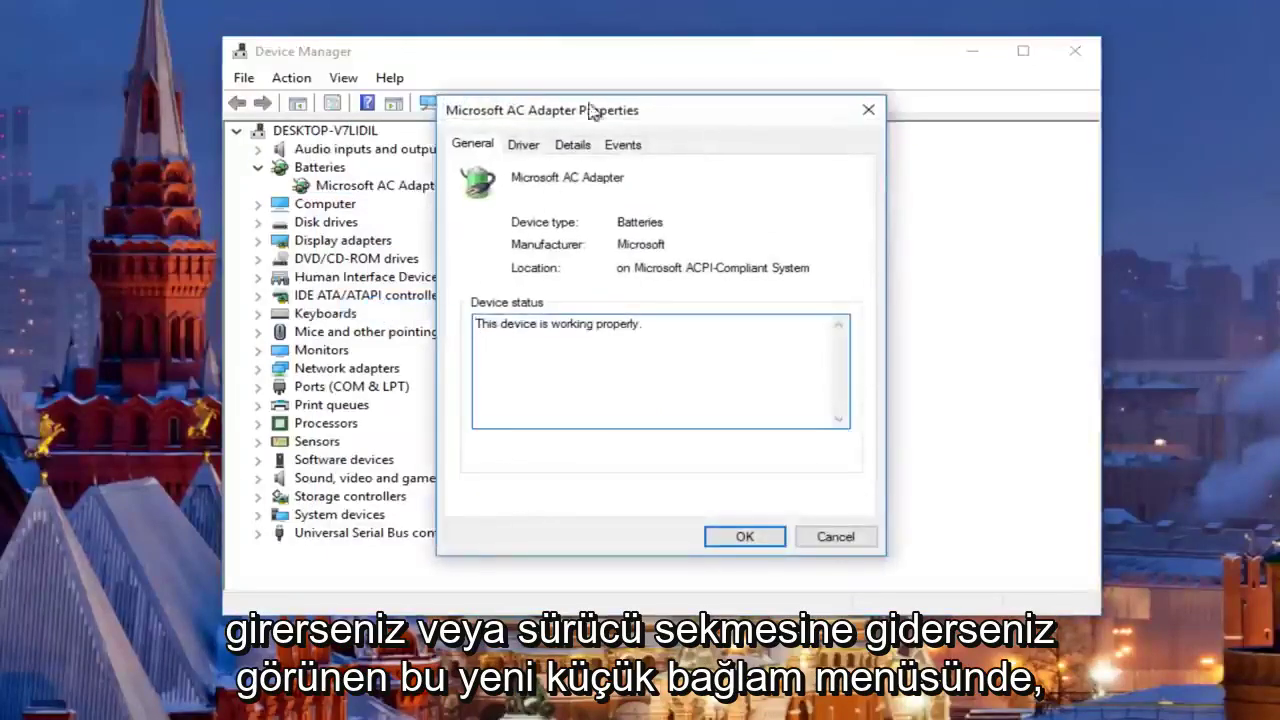
left_click(574, 148)
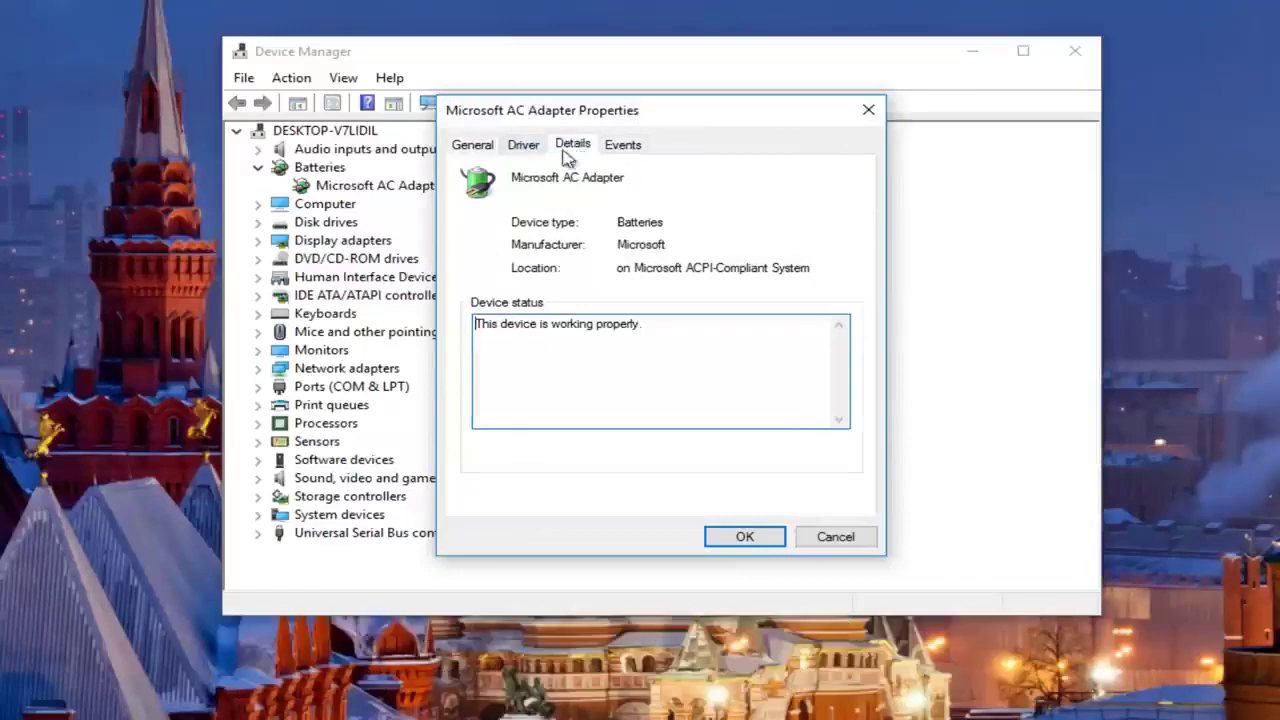
left_click(535, 150)
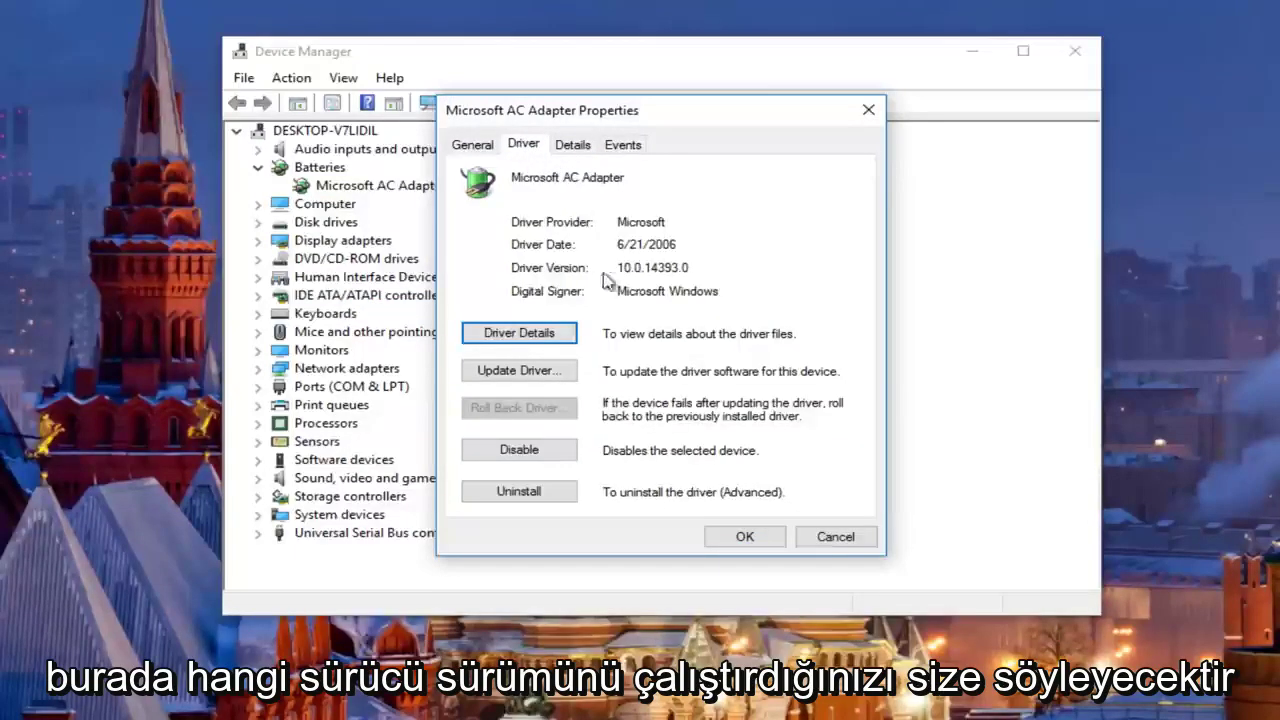
double_click(634, 263)
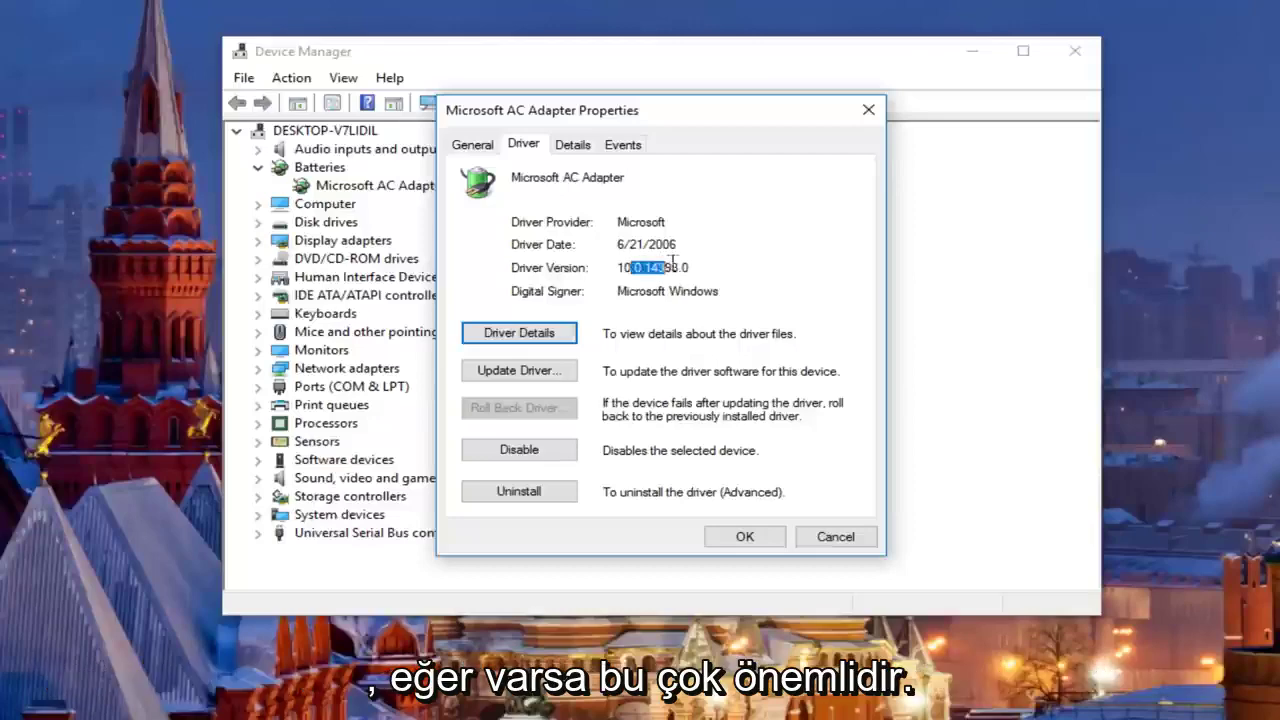
left_click(680, 265)
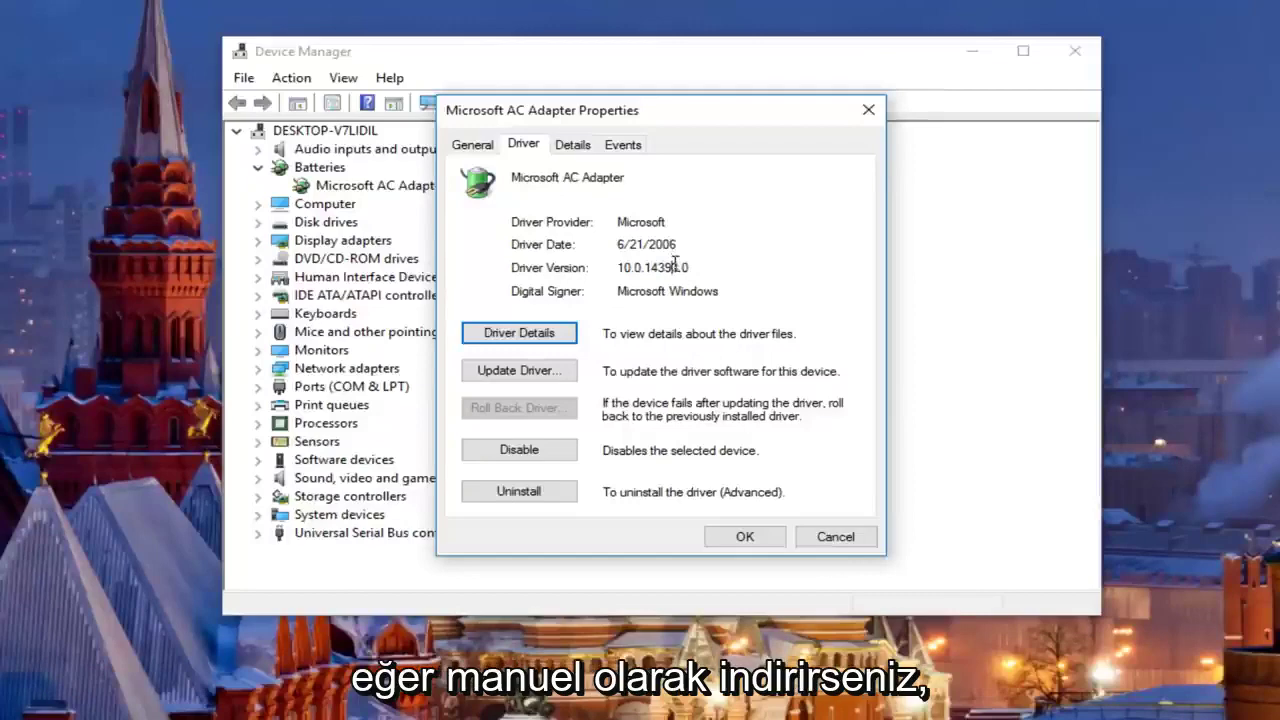
left_click(870, 106)
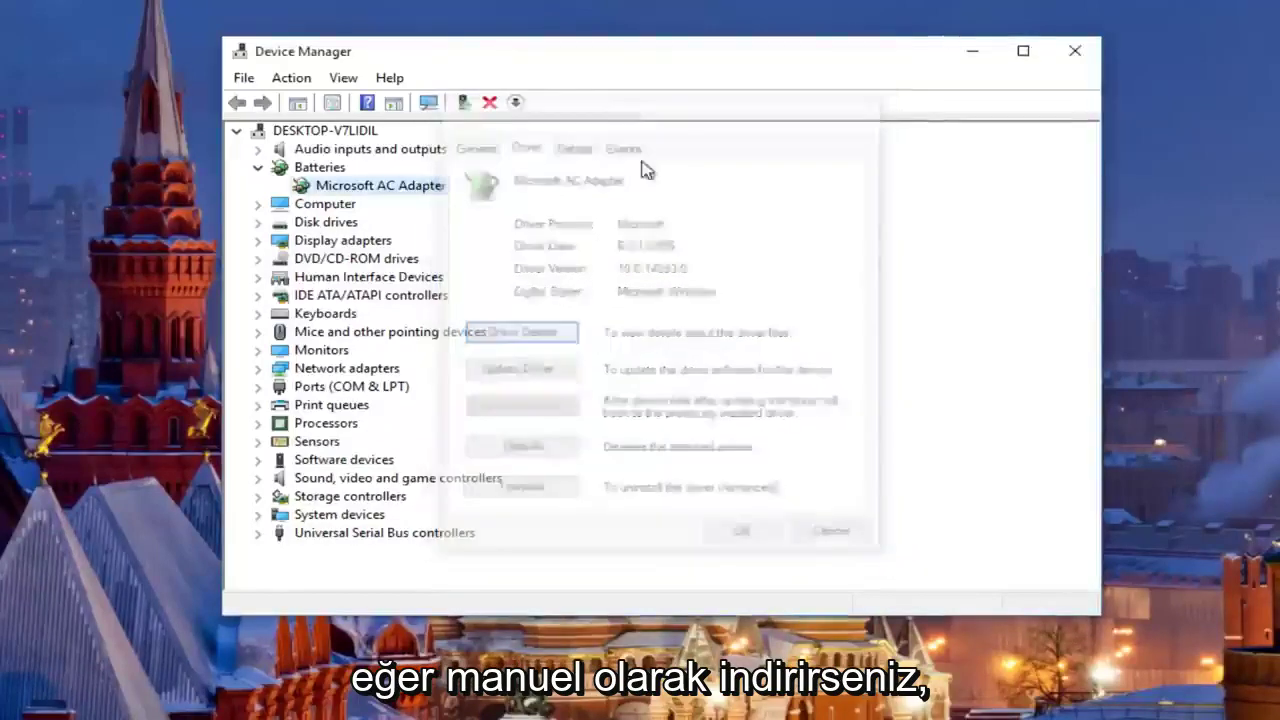
- Reopen and close the AC Adapter's Update Driver wizard unused, then close Device Manager
right_click(363, 190)
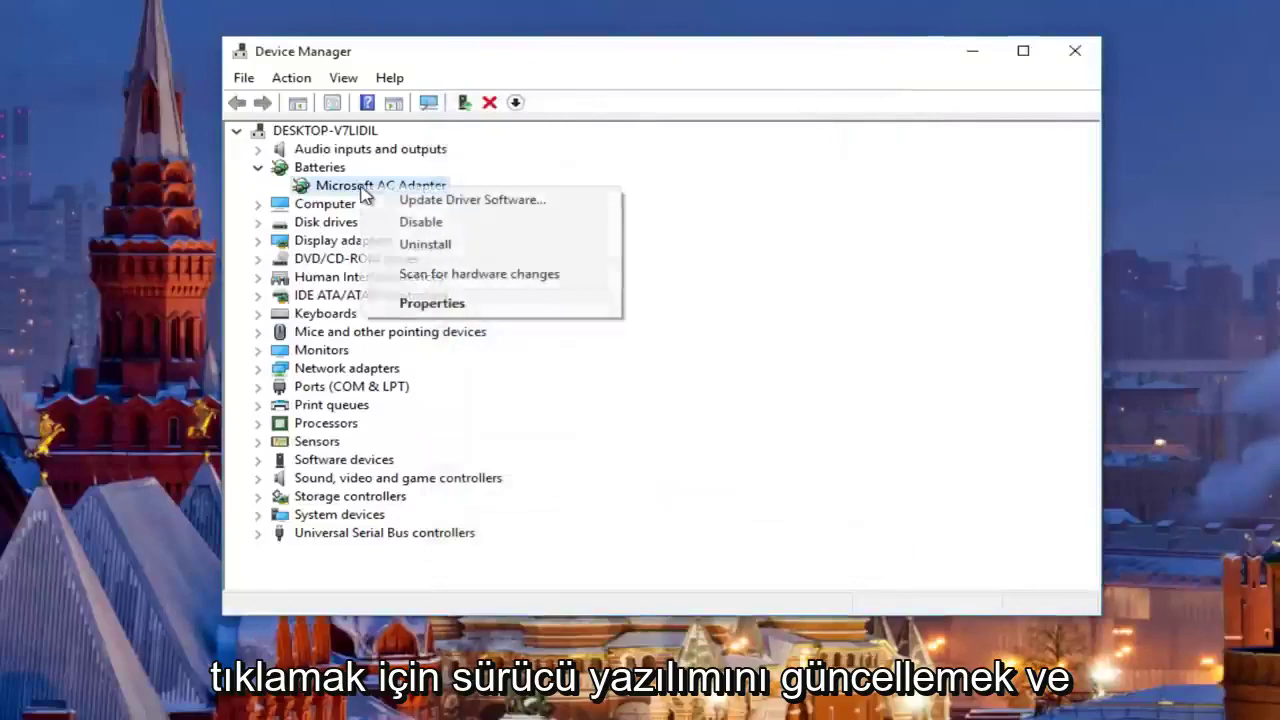
left_click(389, 198)
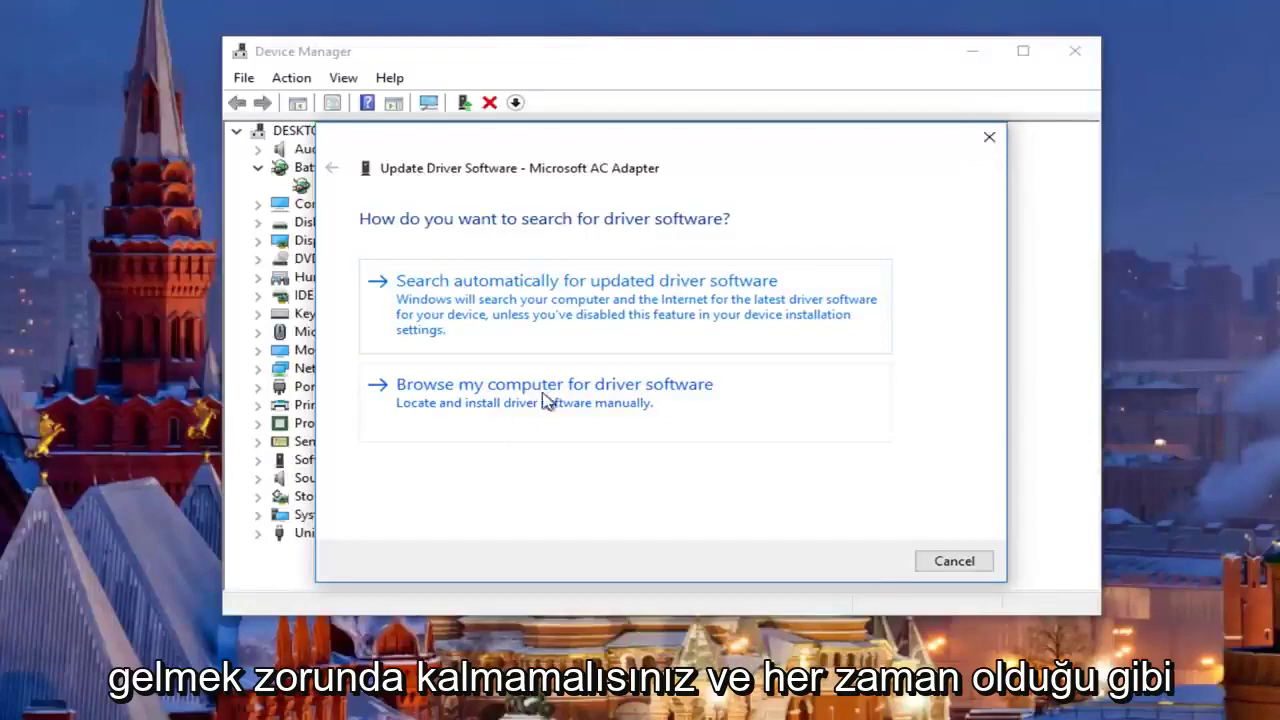
left_click(991, 138)
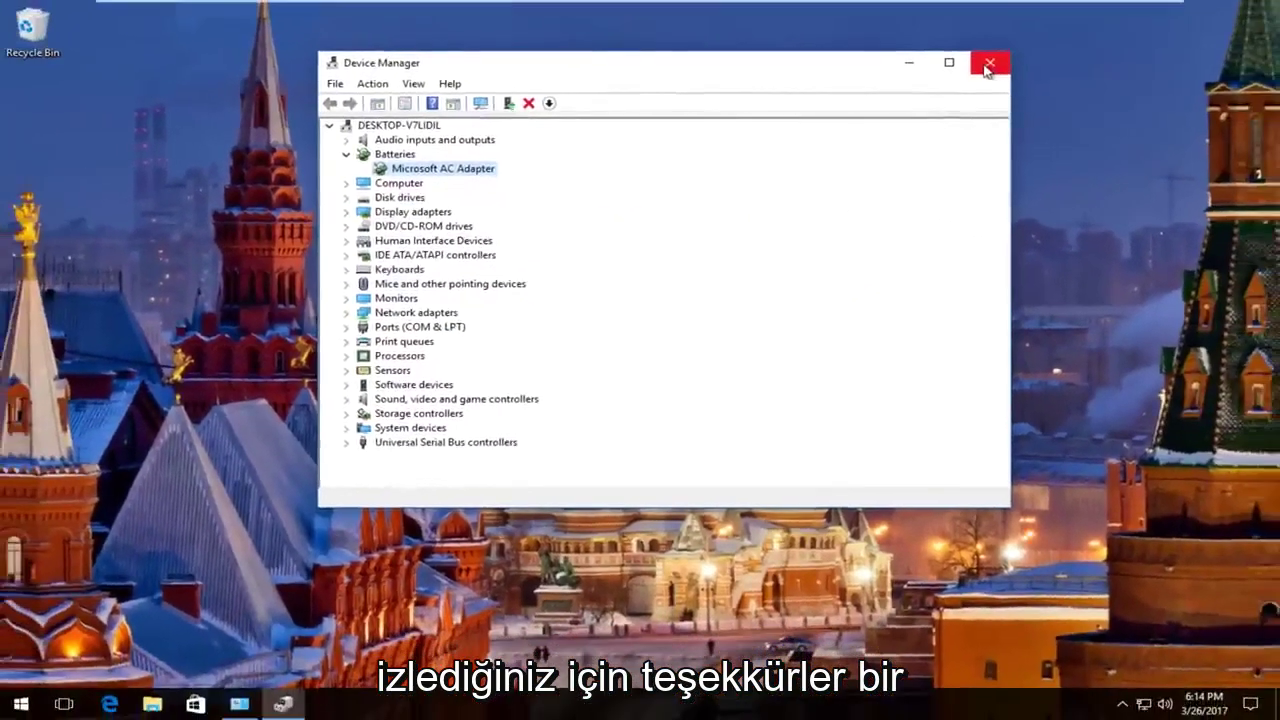
left_click(1043, 55)
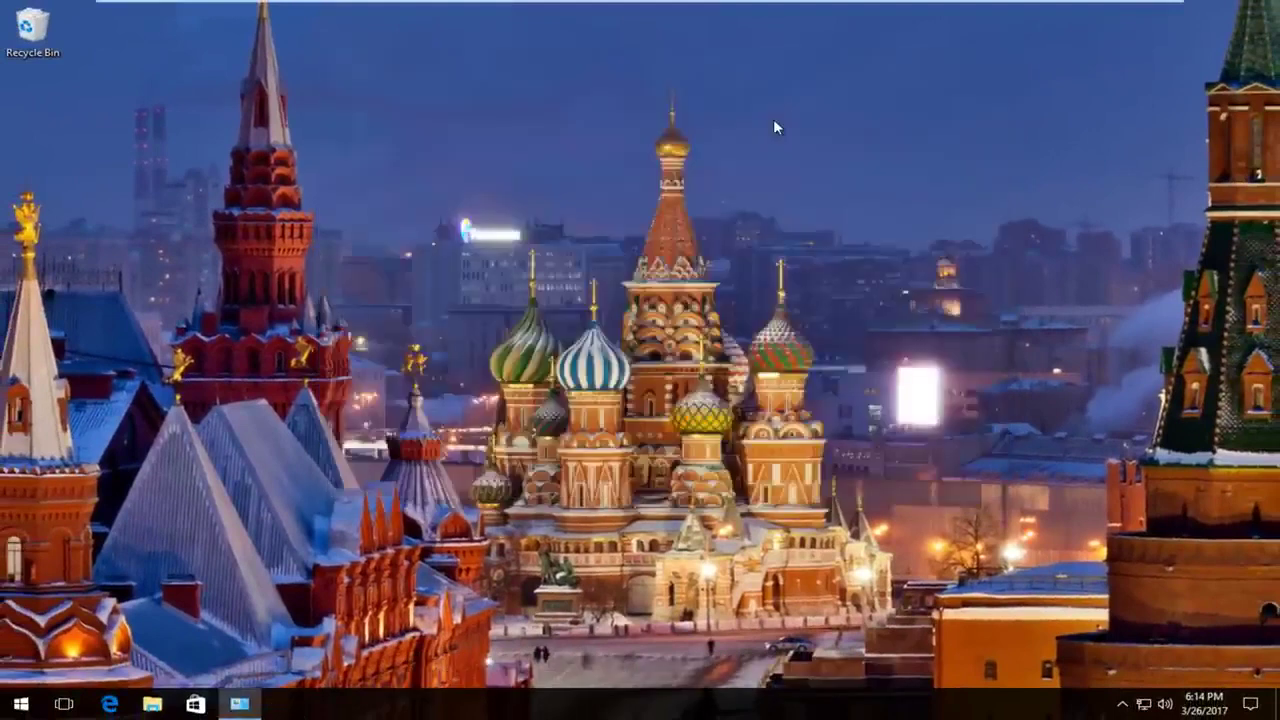